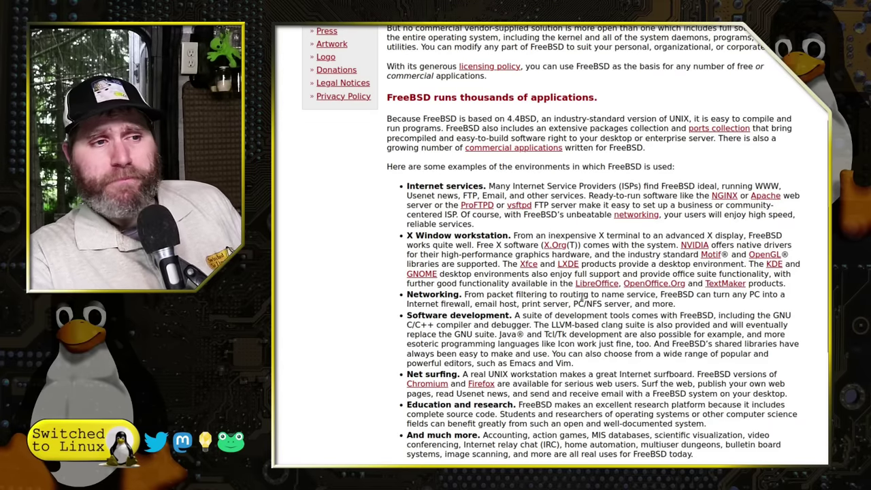
Scroll down the About GhostBSD page, then jump back to its top.
scroll(581, 299, "down", 15)
key("Home")
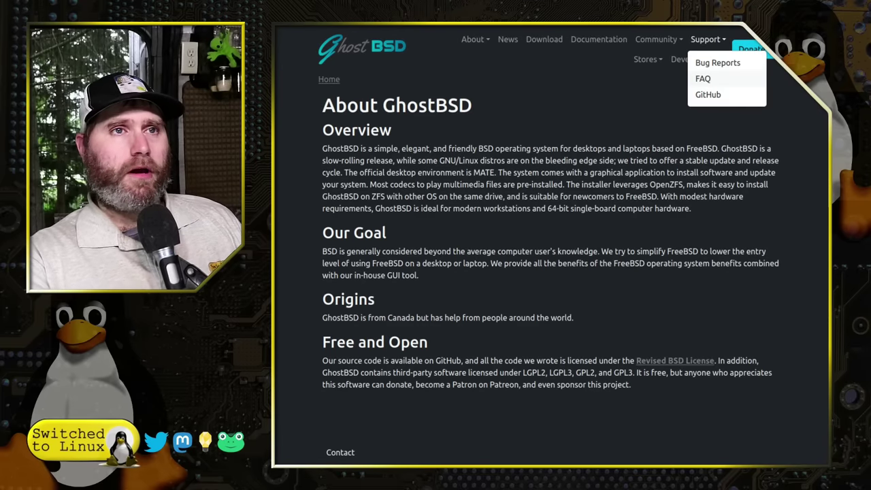
Close the Support menu and look over the GhostBSD Download page's options.
left_click(799, 182)
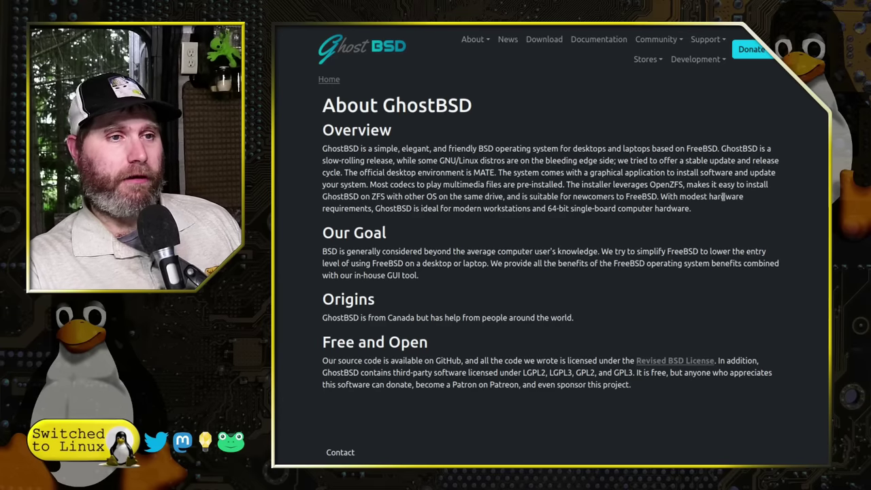
left_click(542, 40)
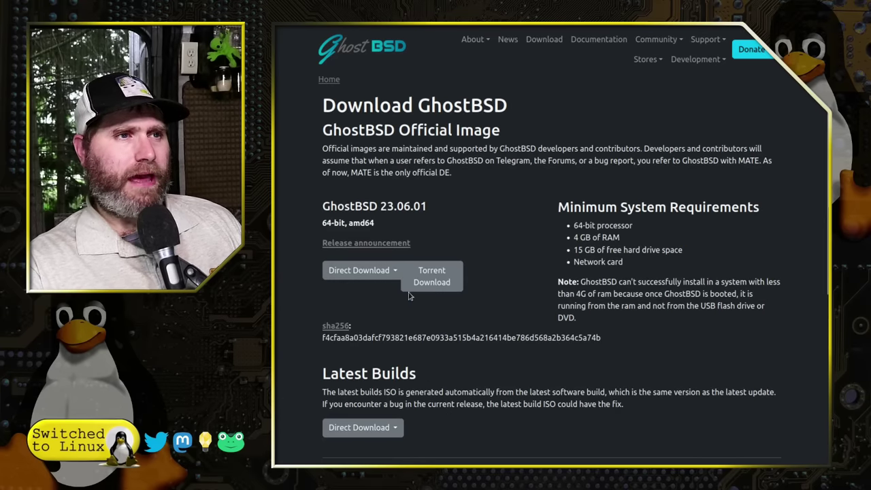
scroll(393, 256, "down", 4)
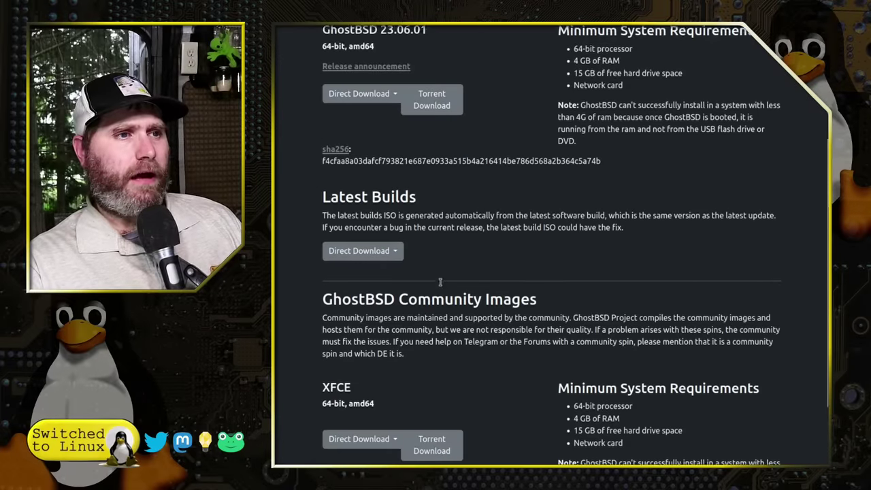
scroll(426, 246, "down", 1)
scroll(350, 245, "down", 1)
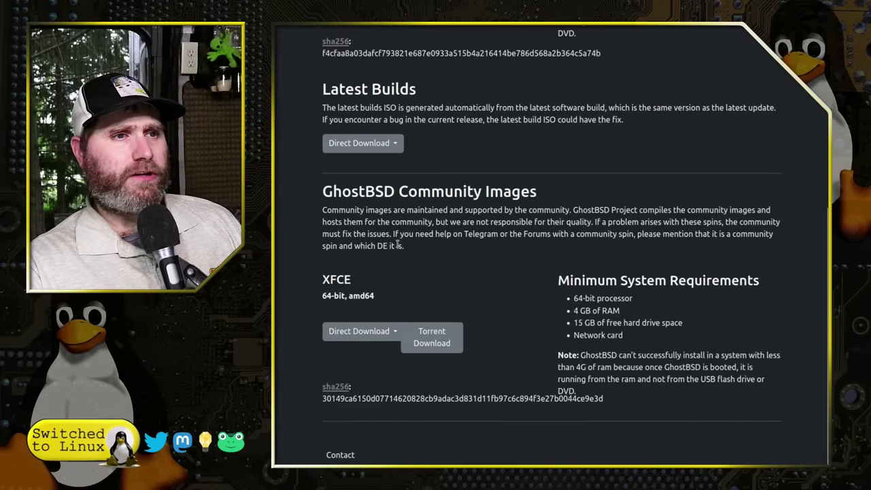
scroll(397, 245, "up", 5)
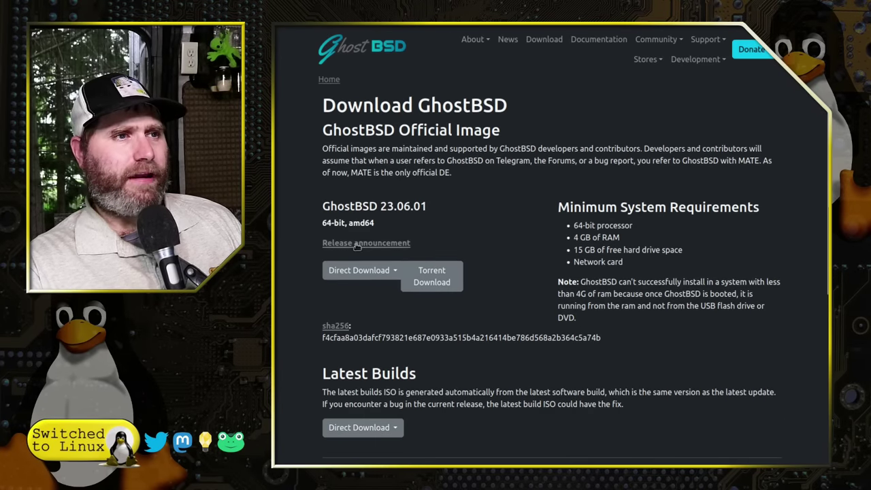
scroll(614, 228, "down", 5)
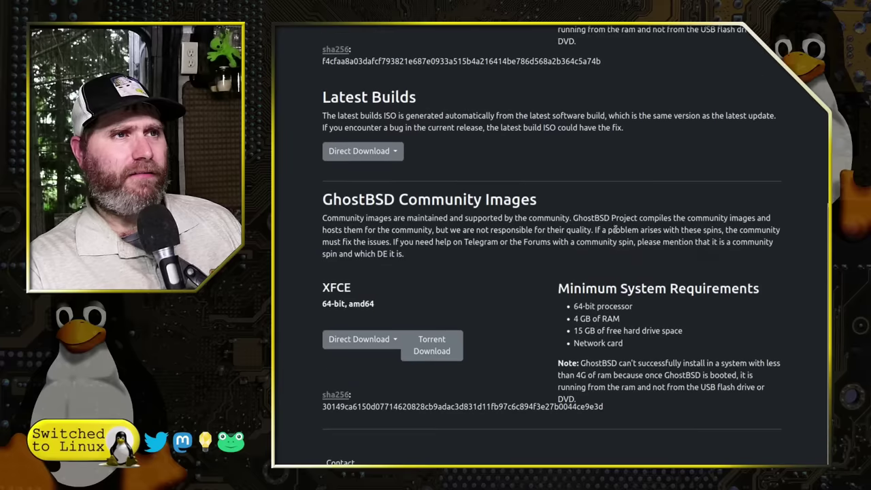
scroll(636, 278, "up", 5)
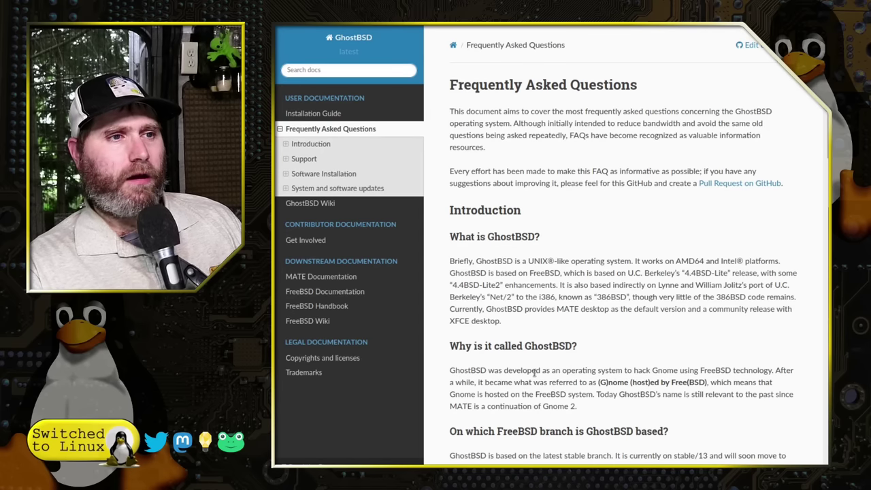
scroll(537, 367, "down", 3)
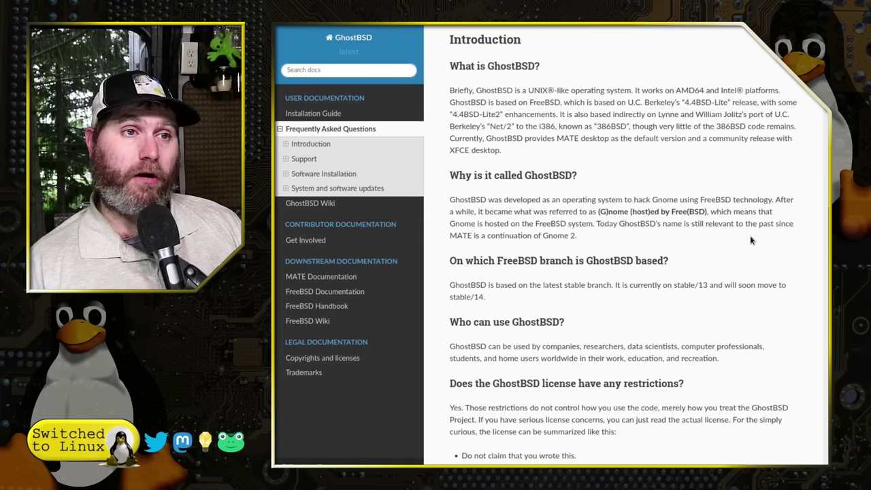
scroll(734, 261, "down", 5)
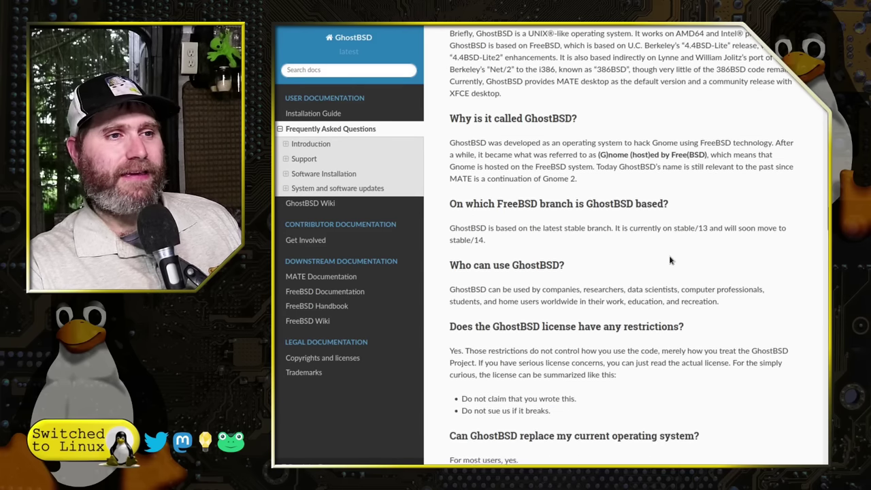
scroll(705, 294, "down", 8)
scroll(705, 293, "up", 20)
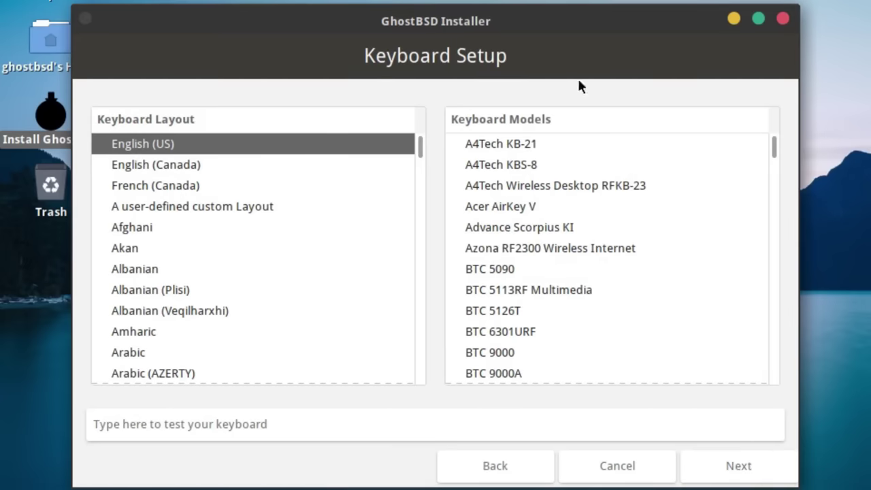
Choose the Generic 104-key PC keyboard model and continue.
scroll(690, 275, "down", 20)
scroll(716, 296, "up", 8)
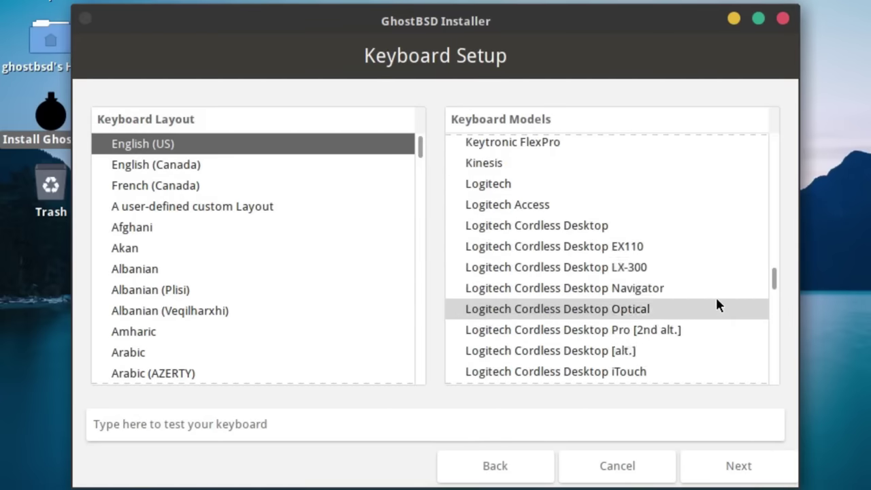
scroll(716, 300, "up", 12)
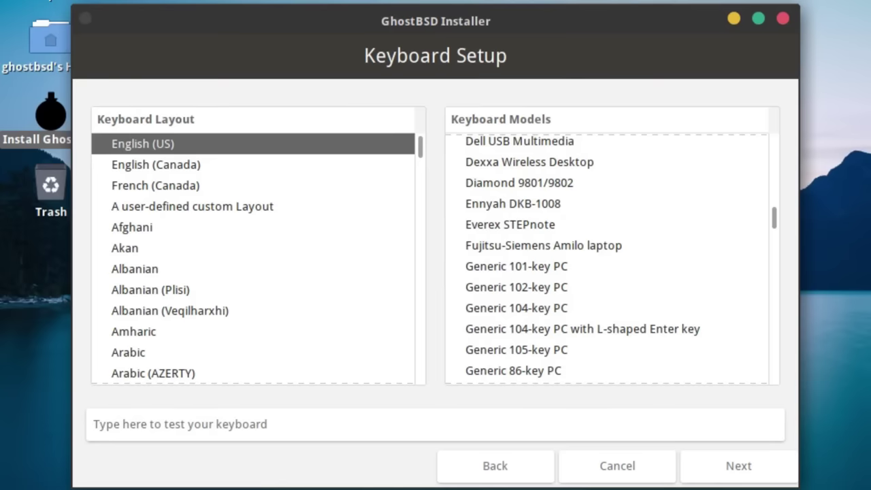
scroll(615, 340, "down", 20)
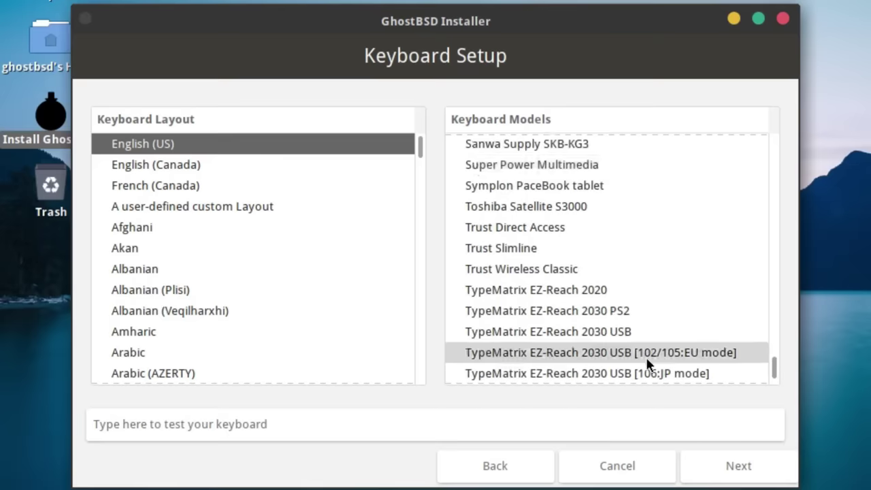
scroll(648, 366, "down", 3)
scroll(722, 233, "up", 20)
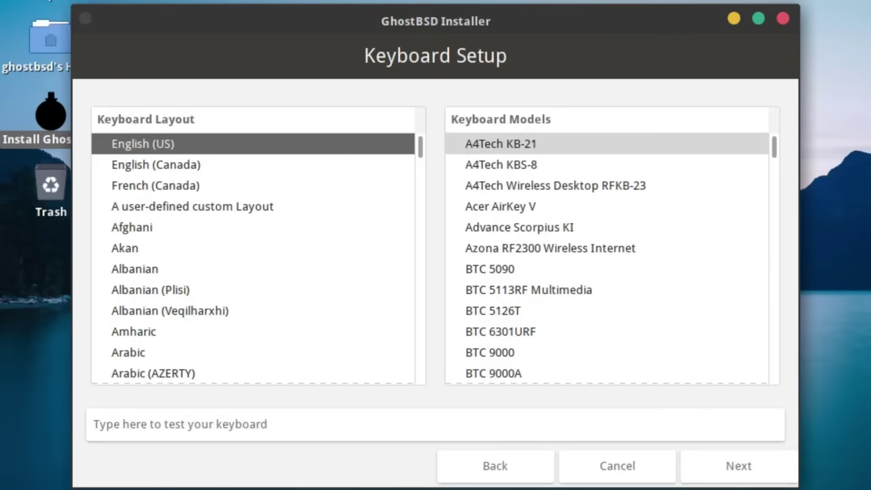
scroll(603, 317, "down", 12)
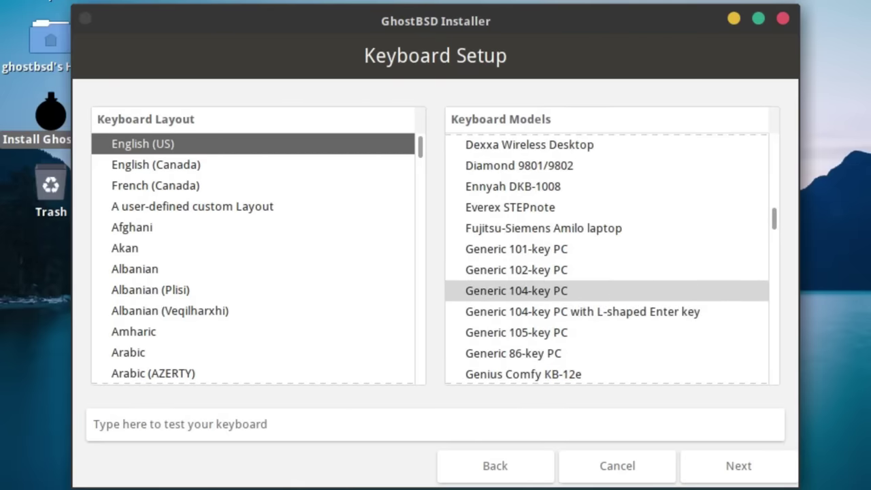
left_click(613, 290)
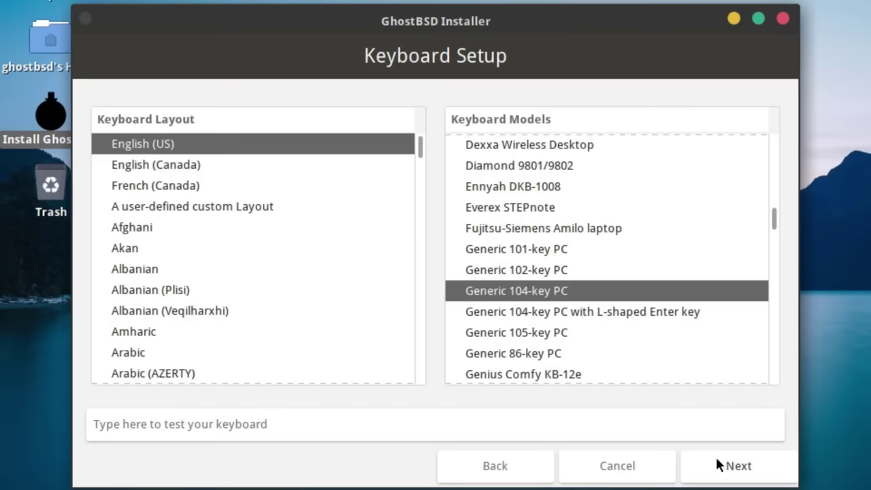
left_click(719, 466)
Set the time zone to America/New_York.
scroll(617, 259, "down", 3)
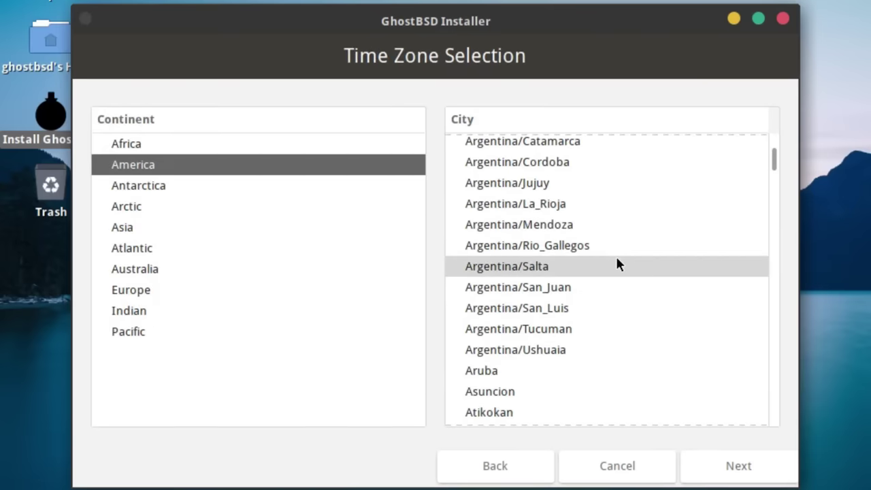
scroll(615, 262, "down", 20)
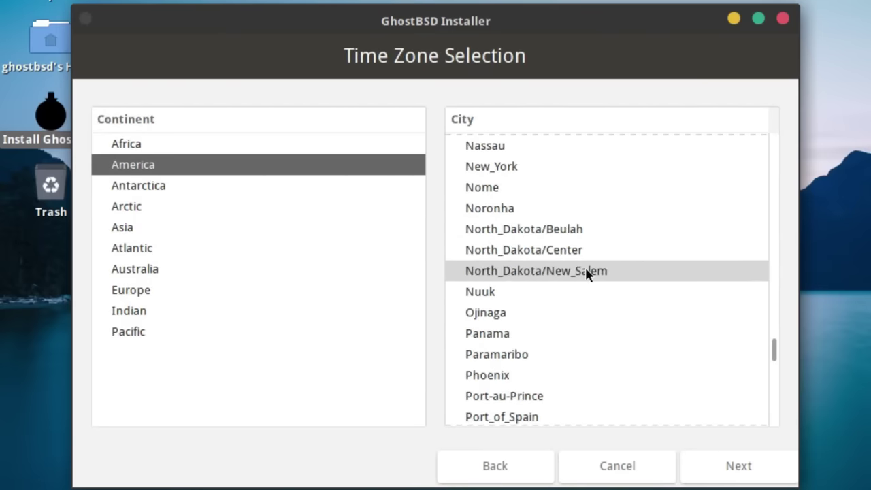
left_click(541, 167)
left_click(714, 469)
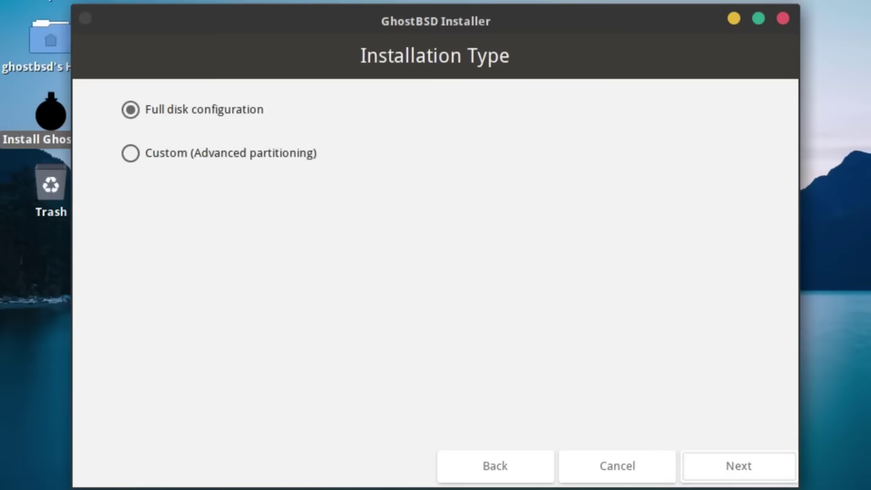
Choose full-disk configuration on drive ada0 and keep the BIOS loader boot option.
left_click(200, 158)
left_click(130, 110)
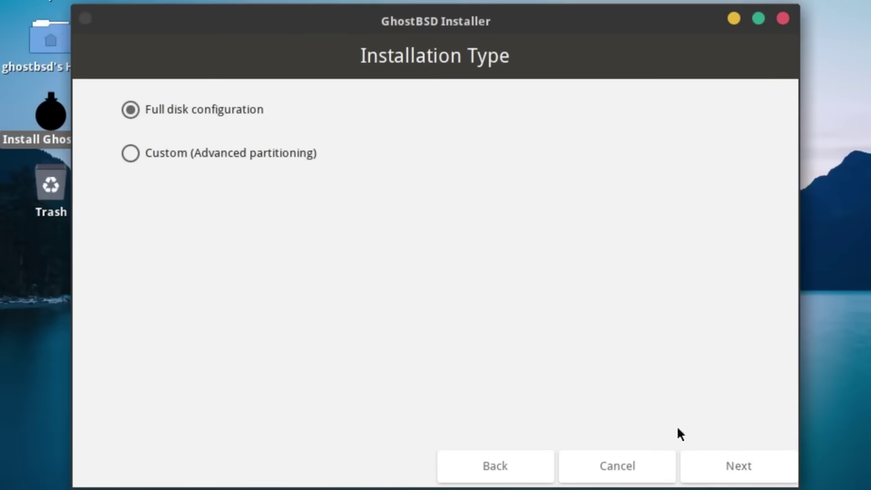
left_click(747, 463)
left_click(102, 205)
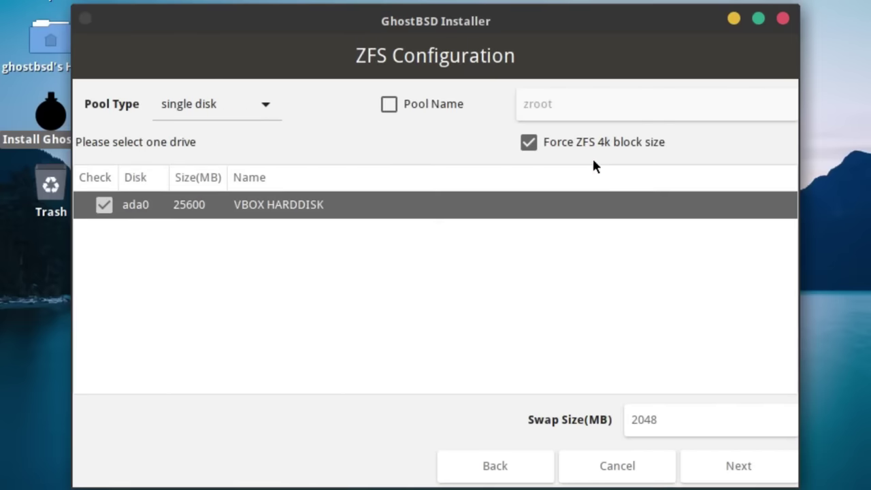
left_click(739, 472)
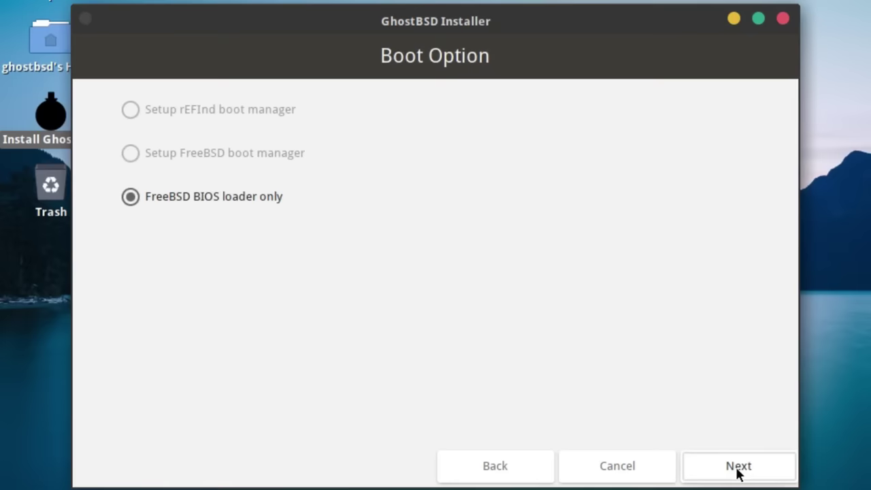
left_click(737, 469)
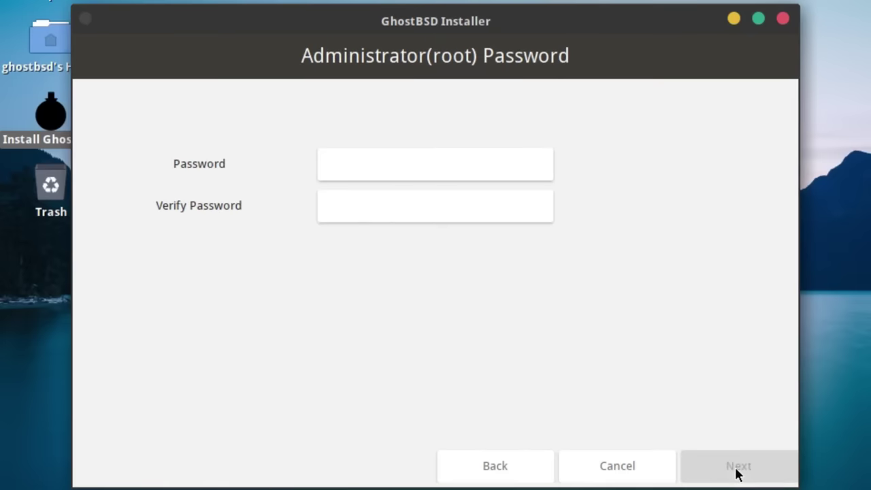
Set and confirm the root password.
left_click(375, 165)
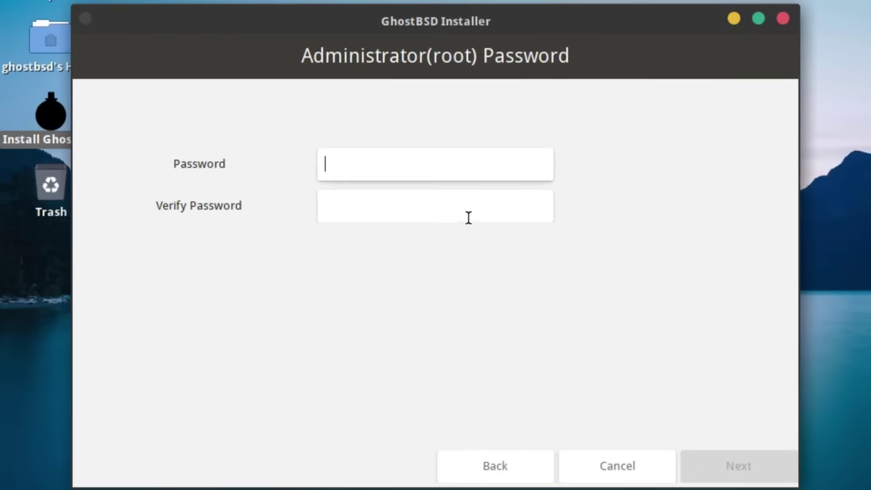
type("abc")
left_click(471, 219)
type("abc")
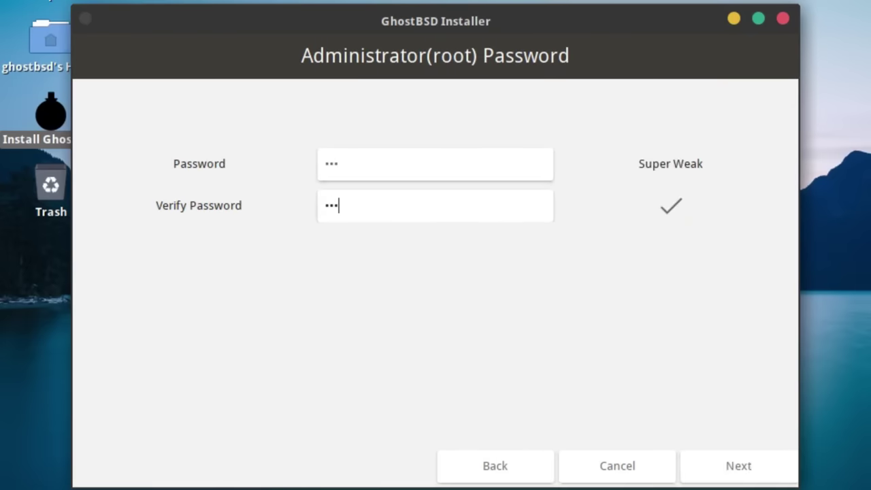
left_click(741, 468)
Fill in the user's real name and password, then start the installation.
left_click(401, 145)
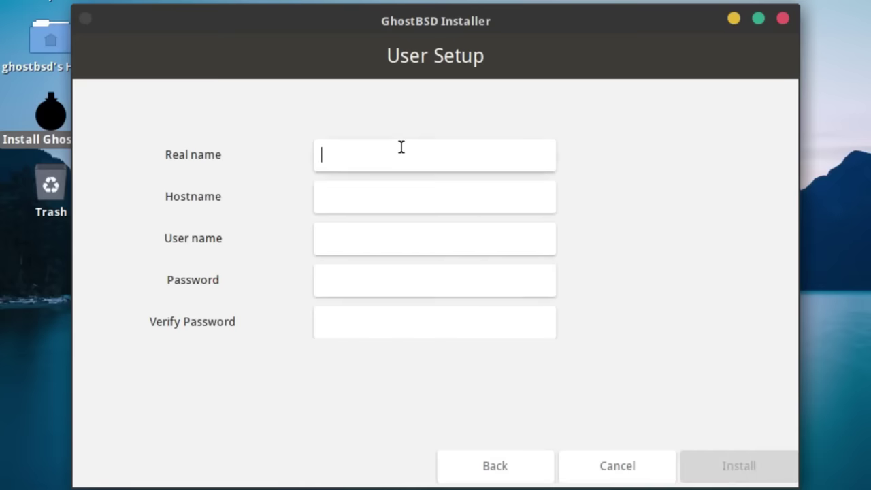
type("ghost")
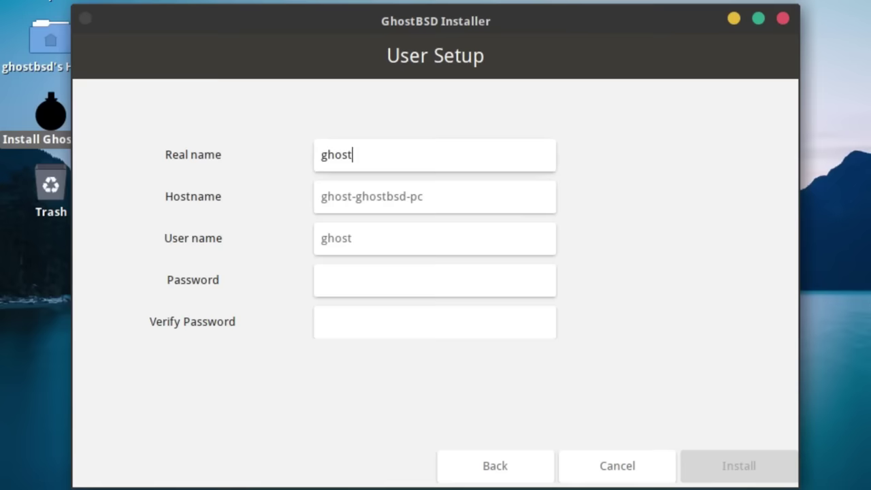
key("Tab")
key("Tab")
key("Tab")
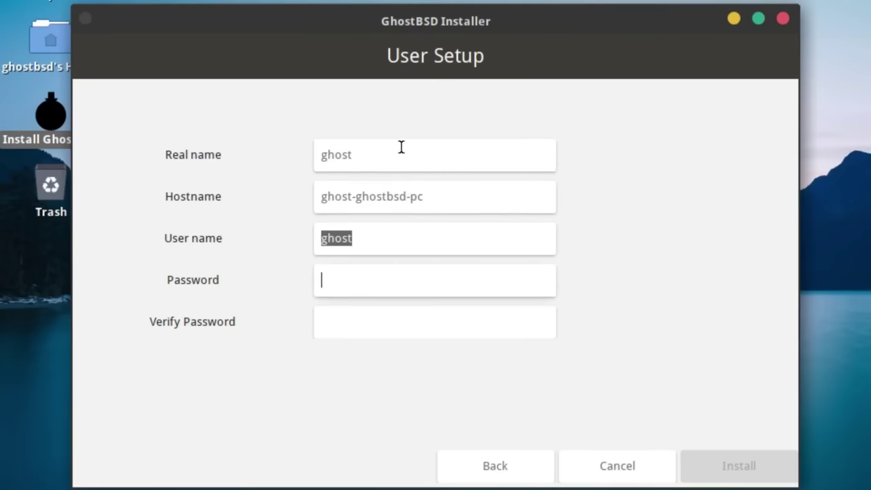
type("123")
key("Tab")
type("123")
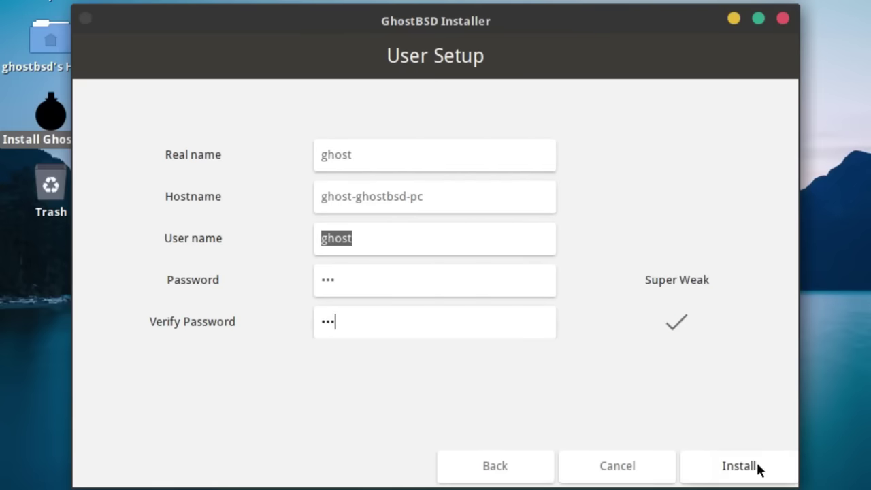
left_click(757, 467)
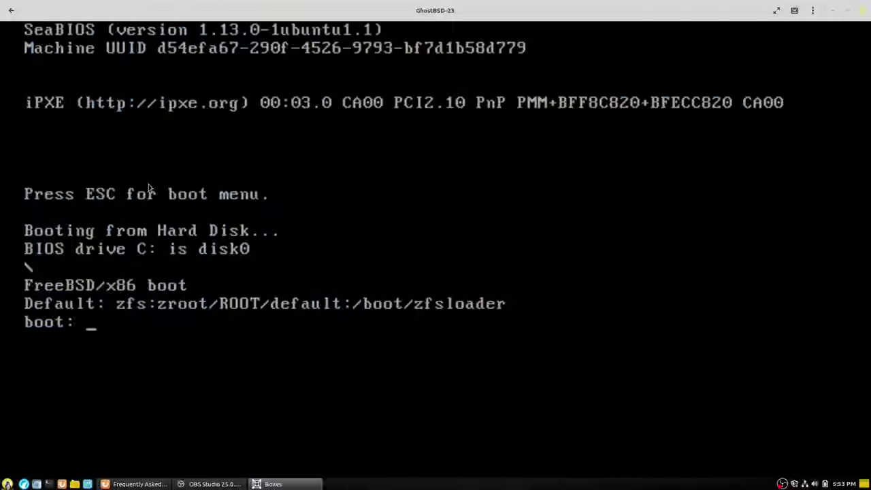
Give the GhostBSD VM input focus and show it full screen while it boots.
left_click(284, 314)
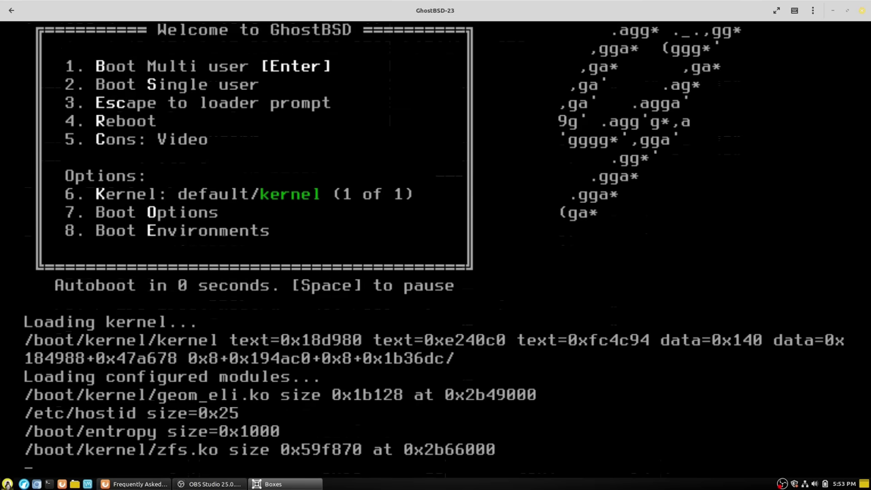
left_click(777, 10)
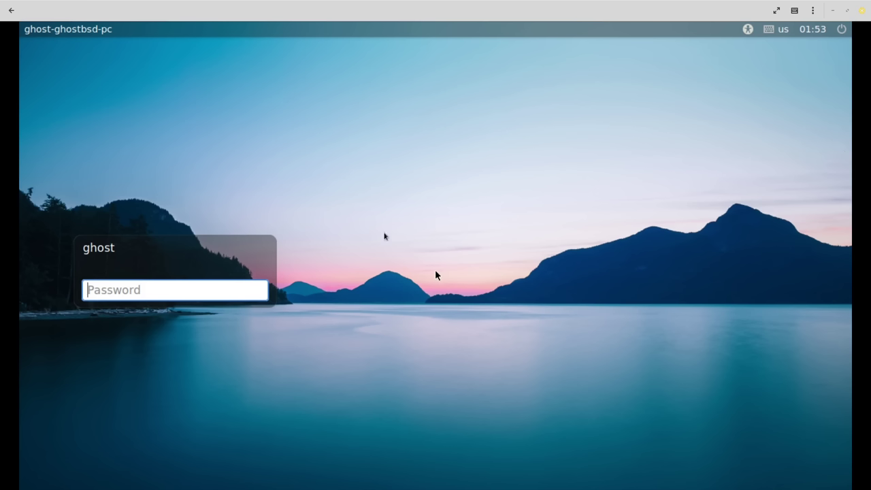
Log in to the MATE desktop with the user's password.
left_click(204, 303)
type("ghost")
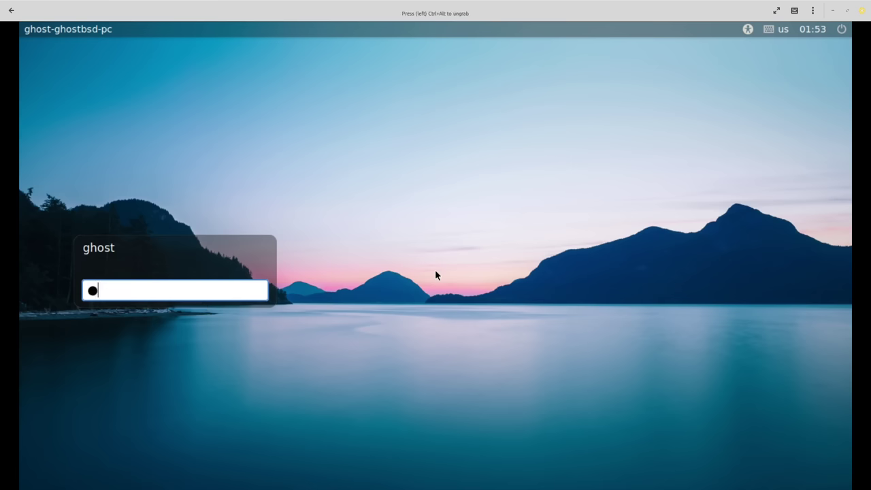
key("Return")
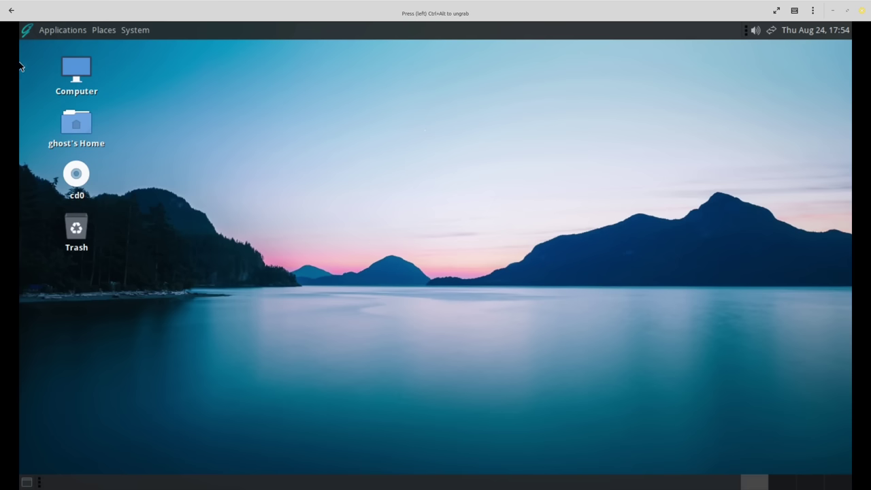
Set the display resolution to 1280 x 720 in Displays and keep the configuration.
left_click(123, 30)
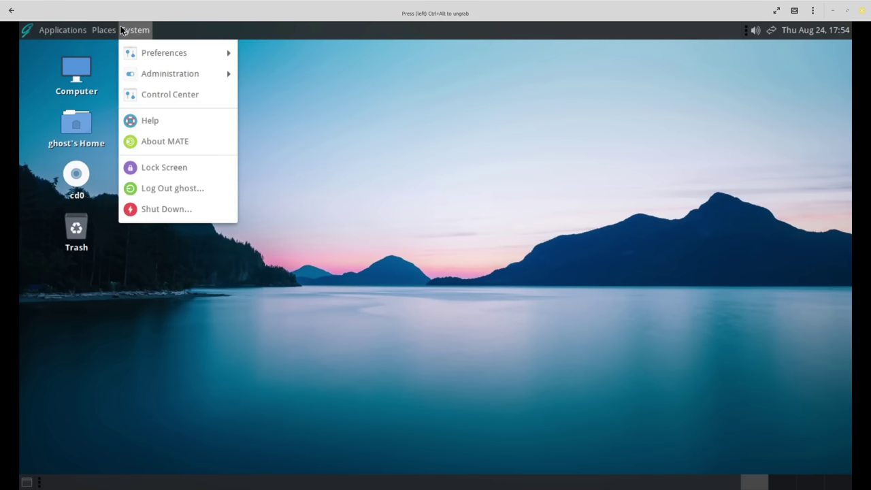
mouse_move(168, 51)
mouse_move(263, 72)
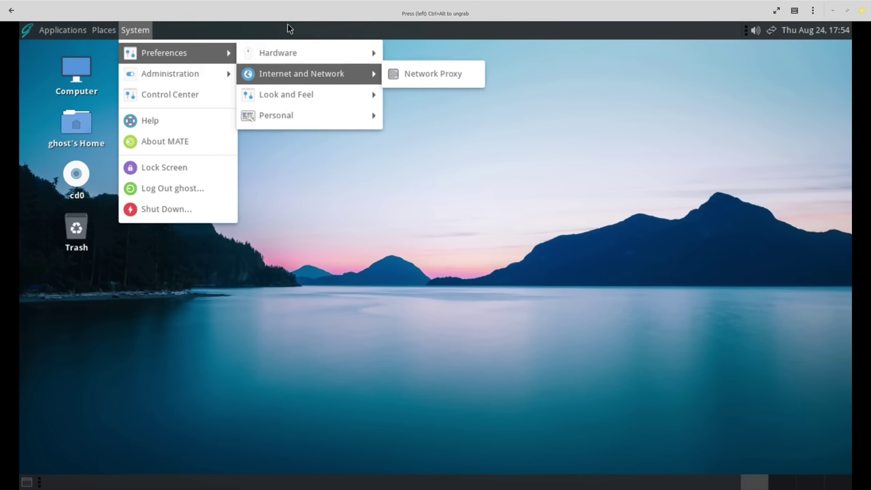
mouse_move(327, 54)
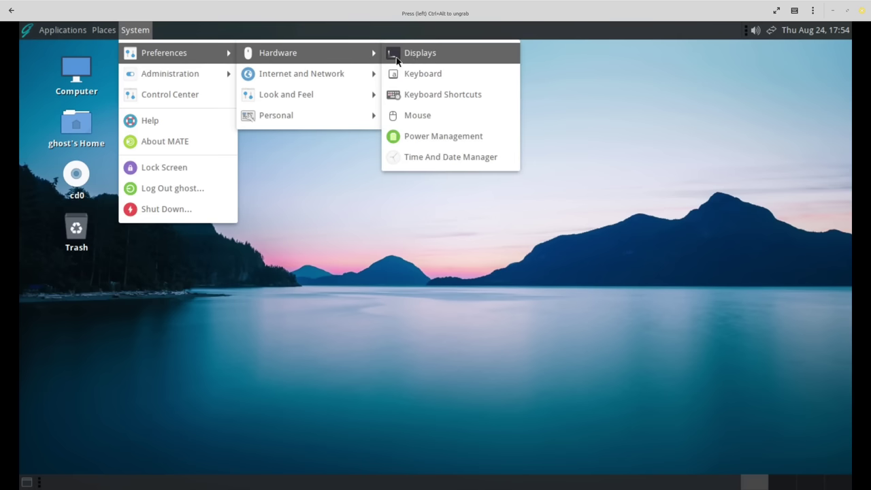
left_click(419, 54)
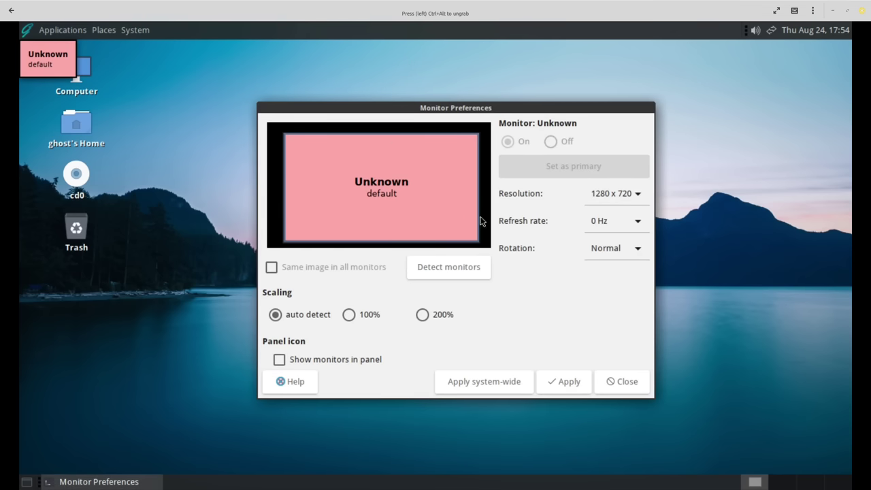
left_click(637, 195)
left_click(636, 175)
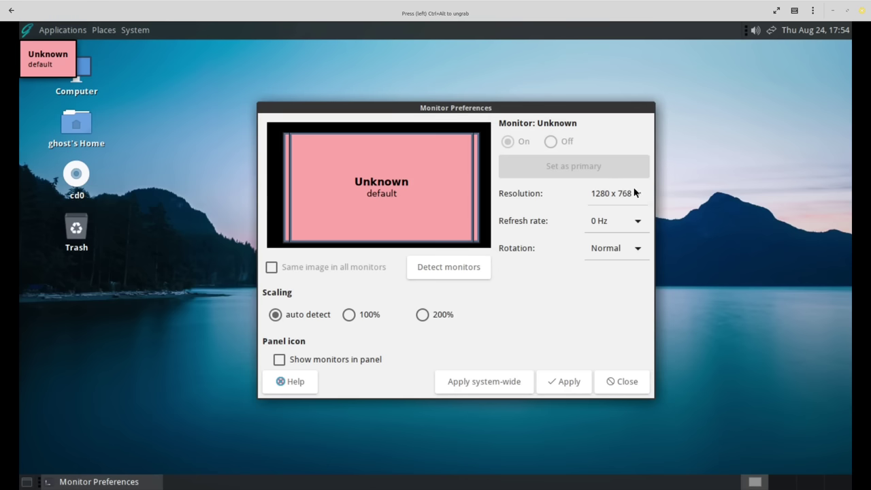
left_click(637, 192)
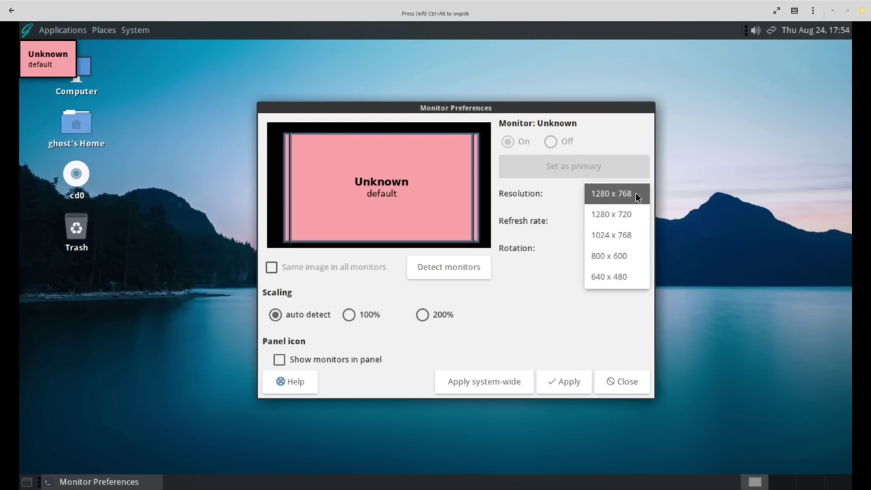
left_click(634, 206)
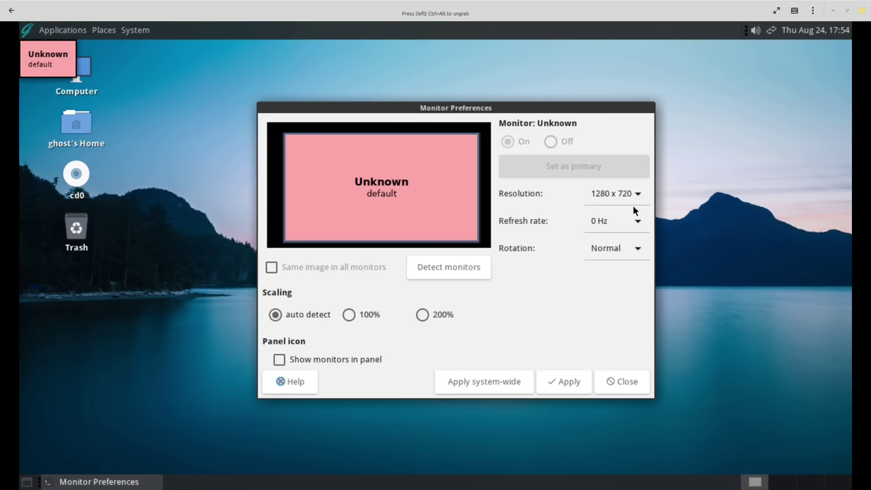
left_click(576, 382)
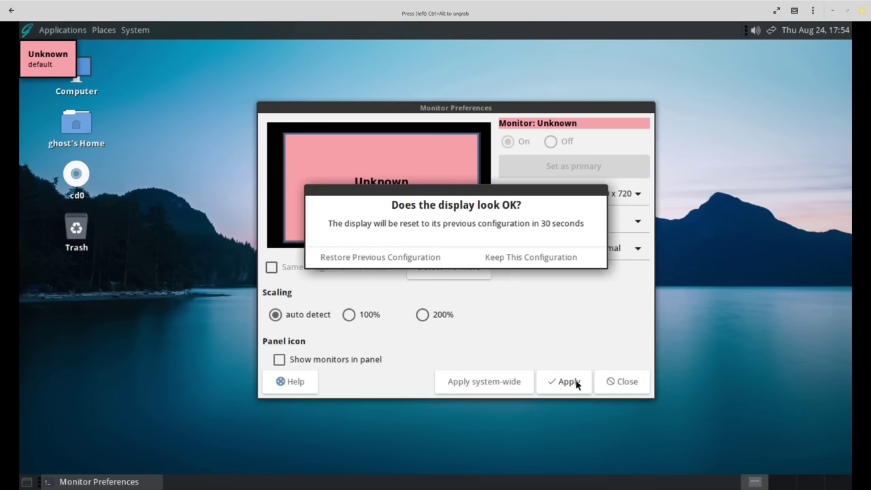
left_click(535, 254)
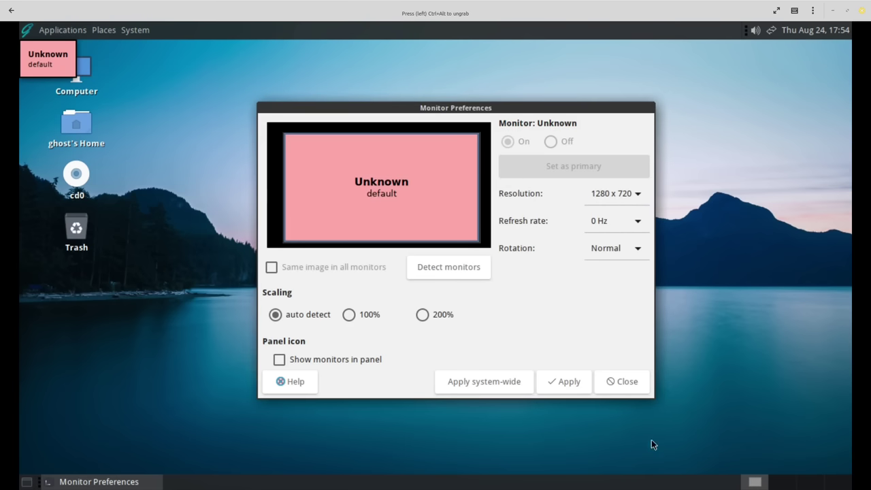
left_click(624, 382)
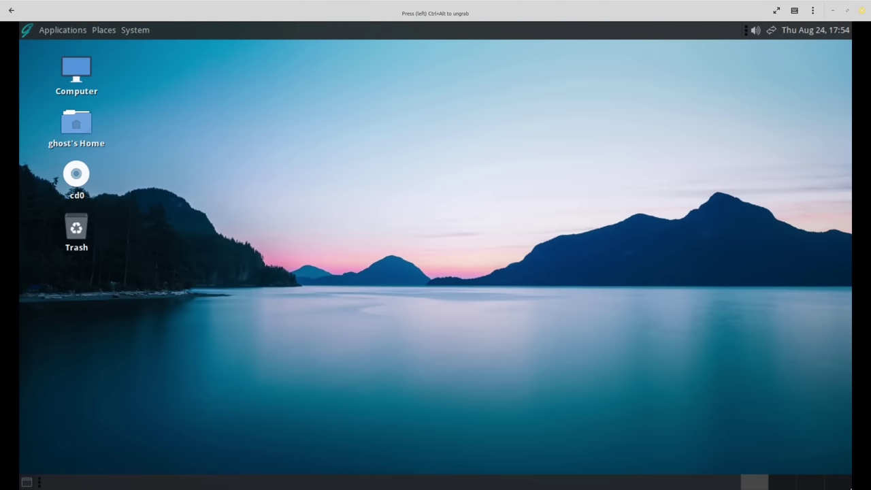
left_click(791, 484)
left_click(800, 485)
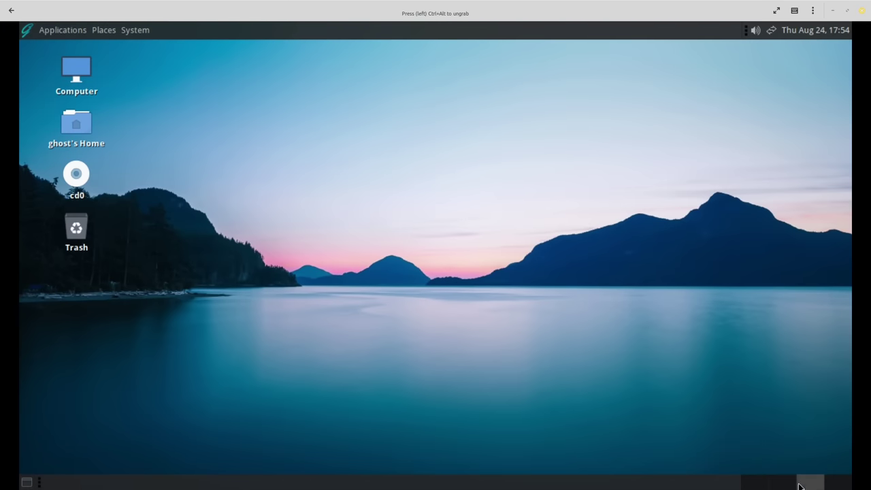
left_click(827, 486)
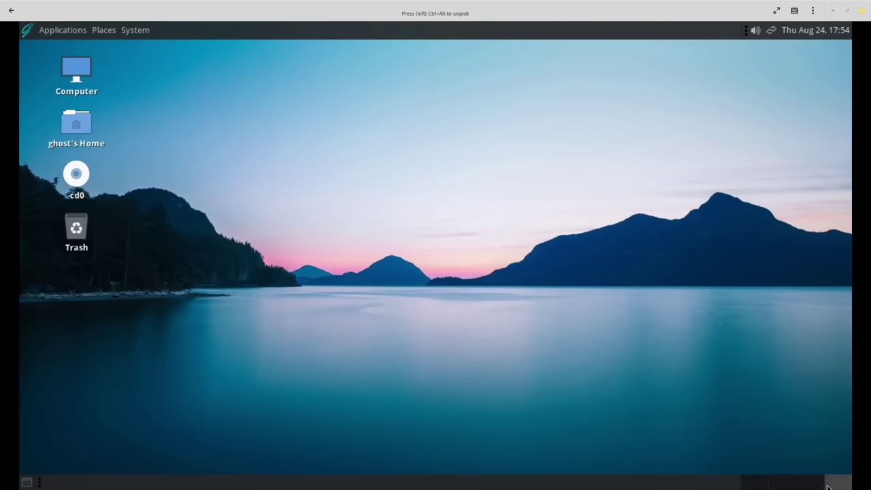
left_click(757, 485)
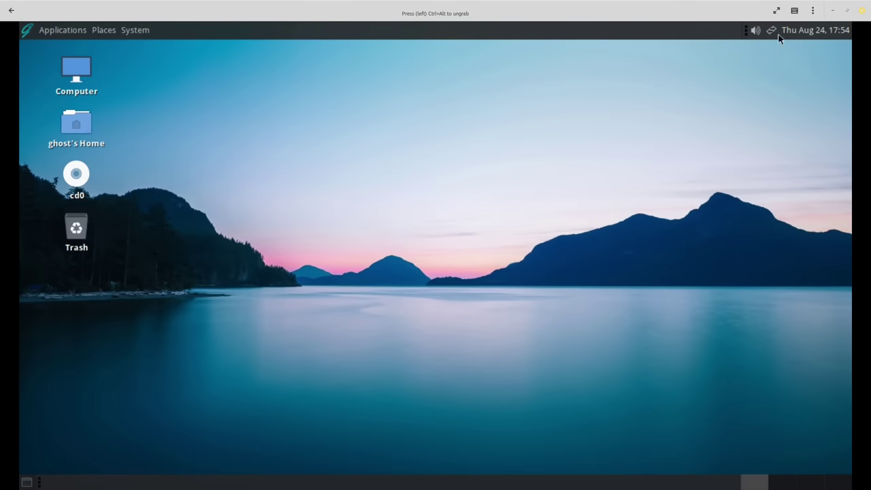
left_click(33, 28)
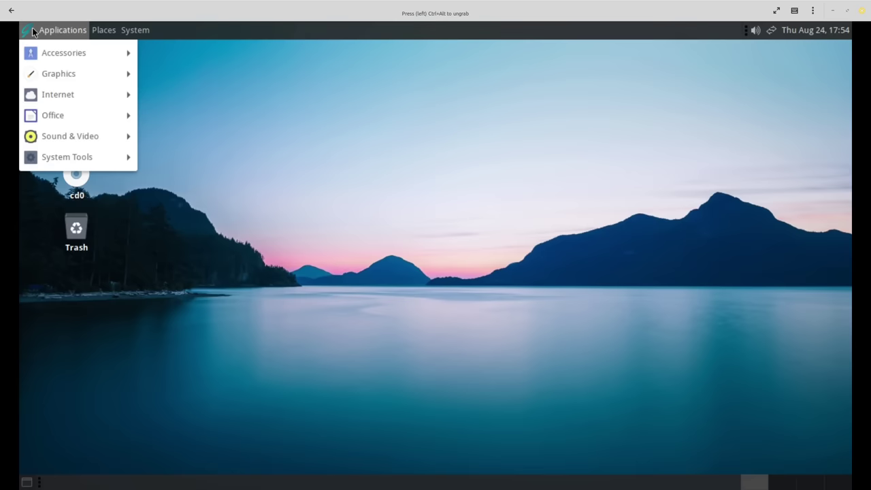
mouse_move(62, 54)
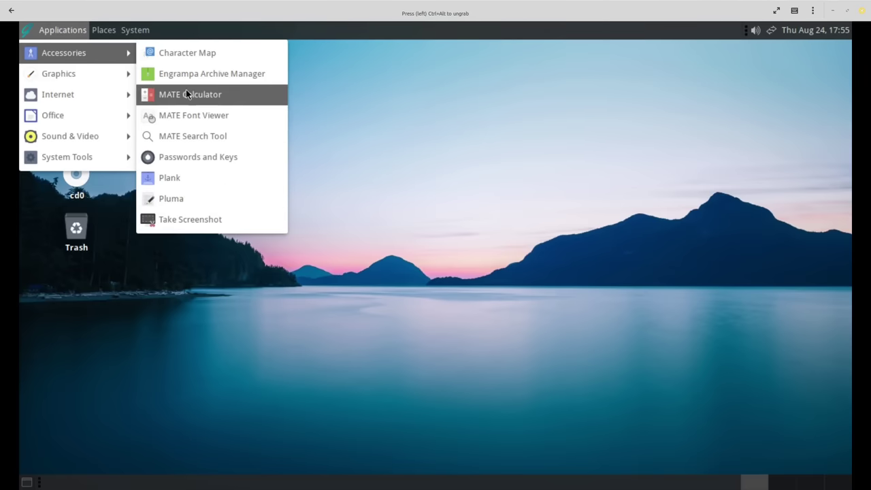
mouse_move(92, 82)
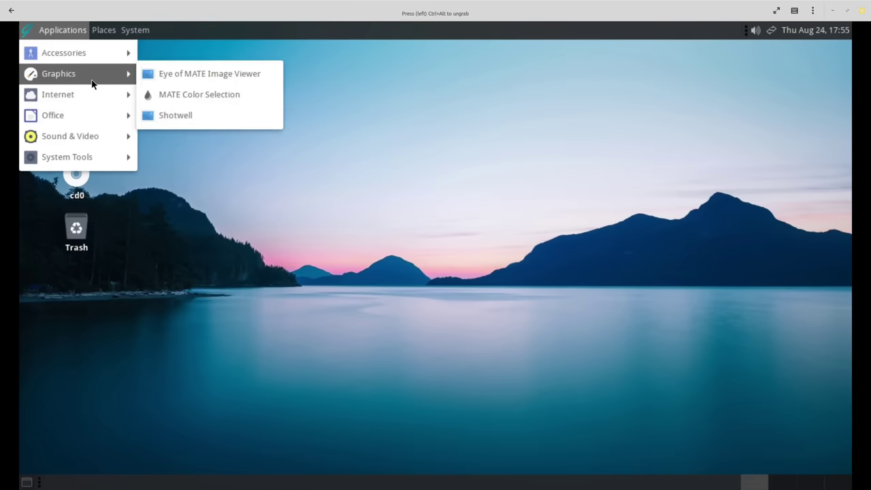
mouse_move(132, 94)
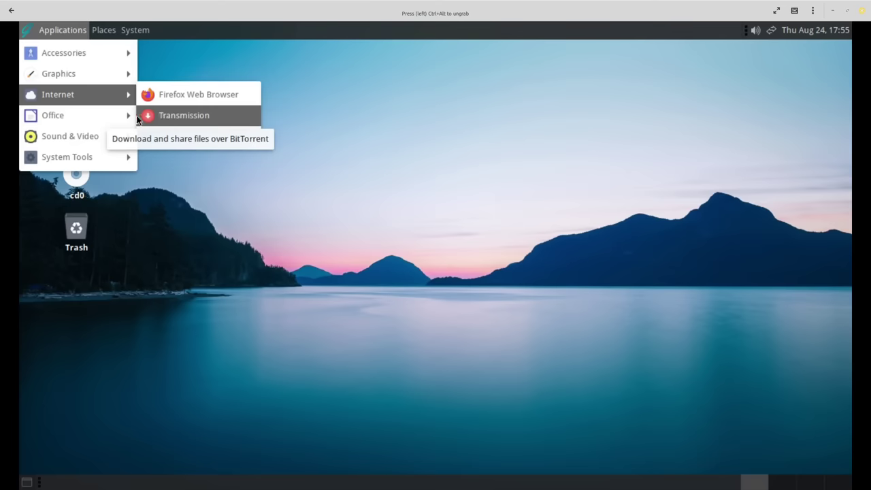
mouse_move(116, 114)
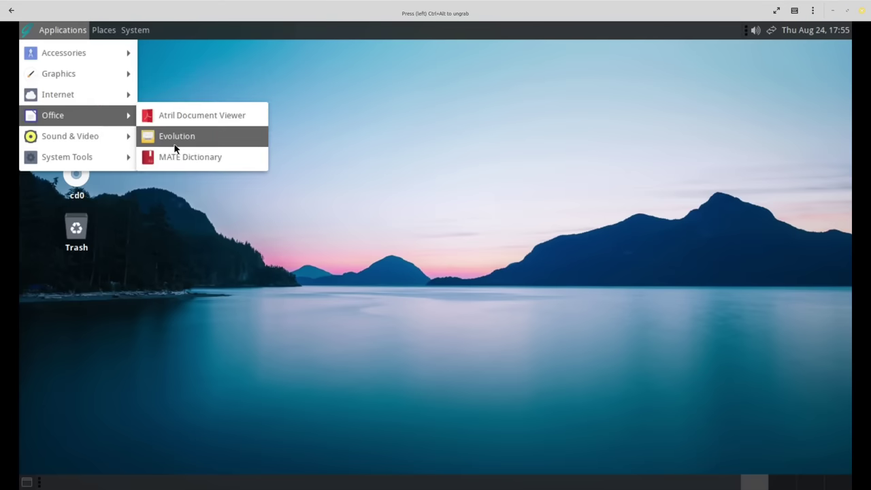
mouse_move(112, 140)
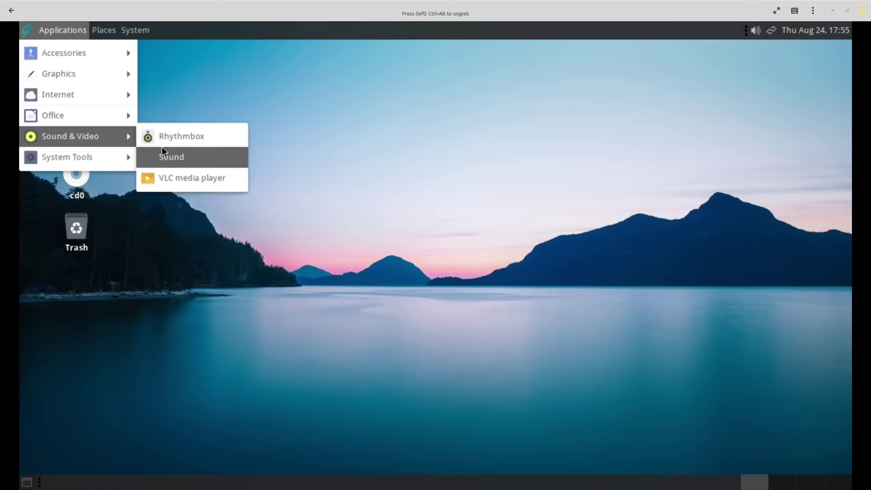
mouse_move(106, 157)
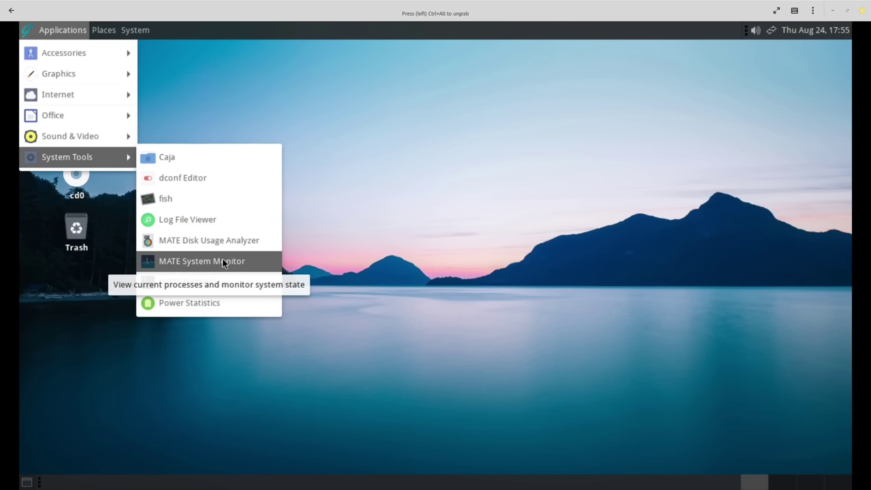
left_click(261, 75)
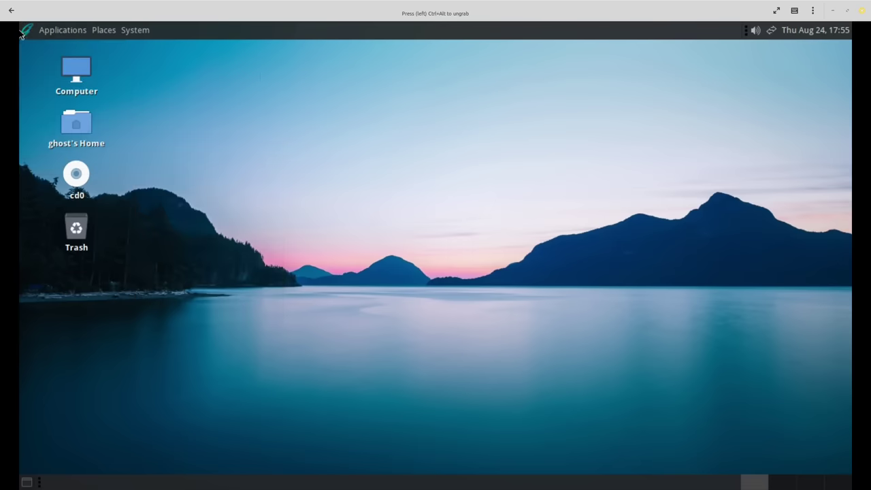
Launch Update Station from the System > Administration menu.
left_click(108, 30)
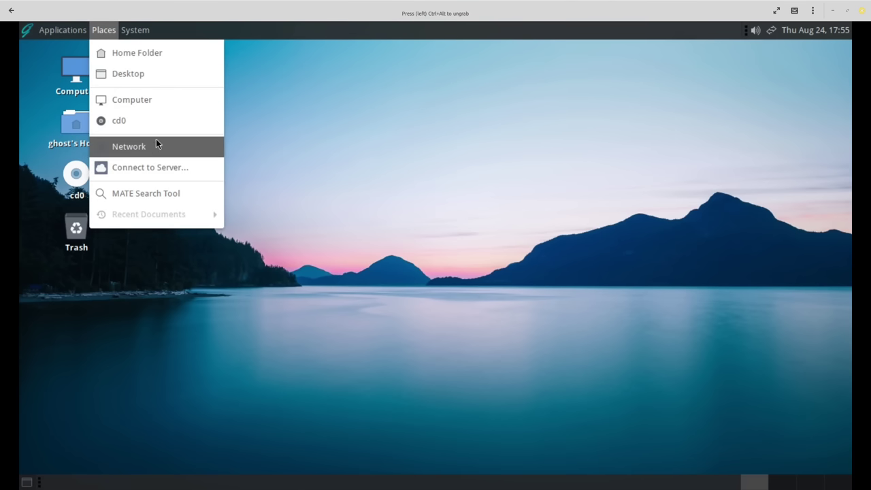
mouse_move(129, 27)
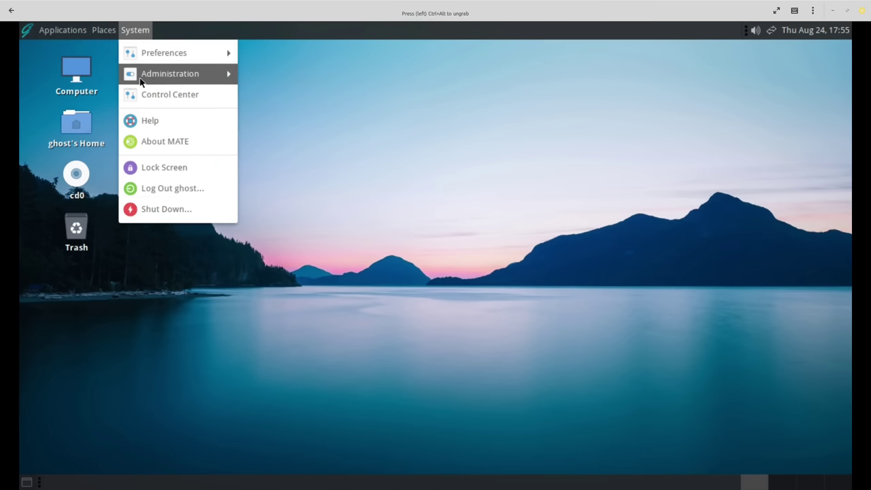
mouse_move(157, 80)
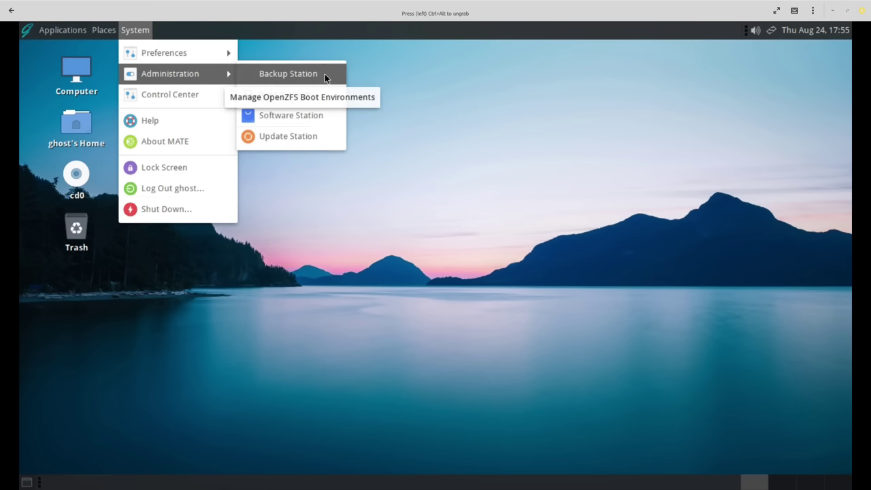
left_click(318, 137)
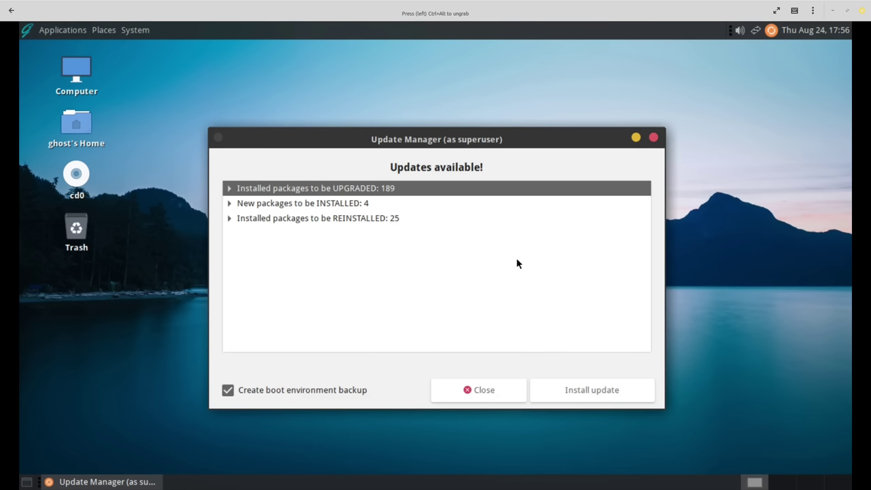
Start installing all listed updates: 189 upgrades, 4 installs and 25 reinstalls.
left_click(623, 395)
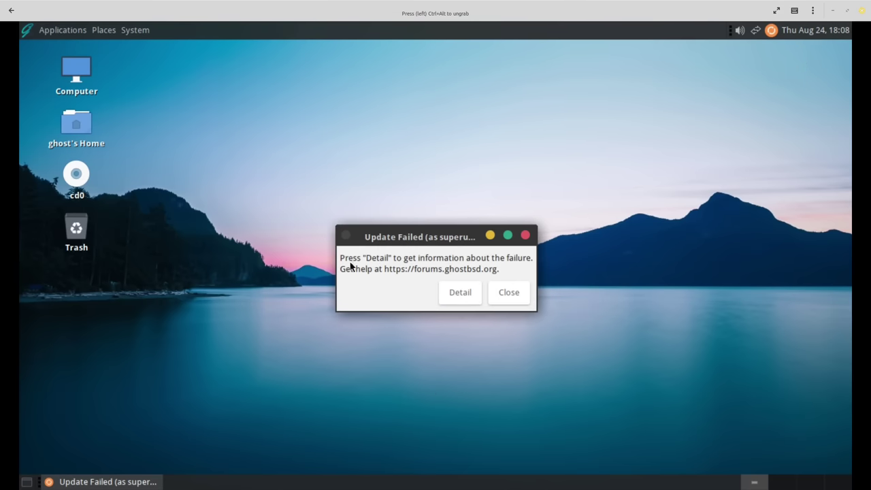
left_click(460, 292)
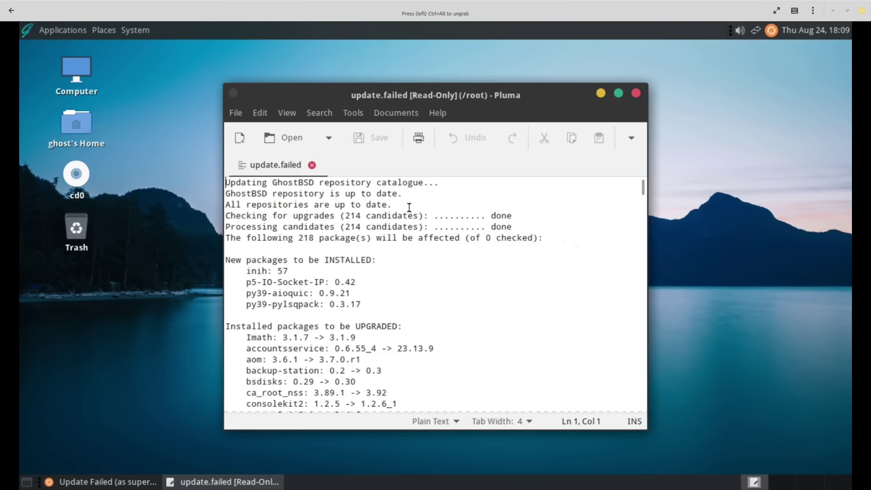
scroll(415, 242, "down", 1)
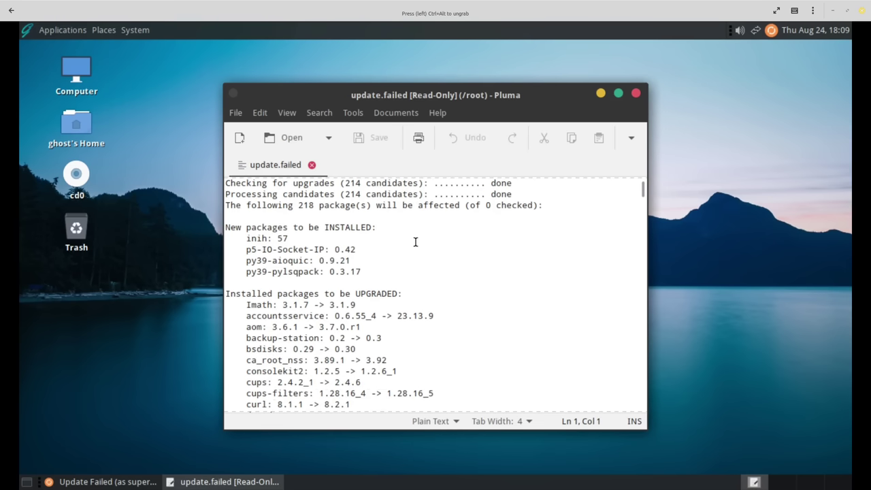
scroll(345, 252, "down", 10)
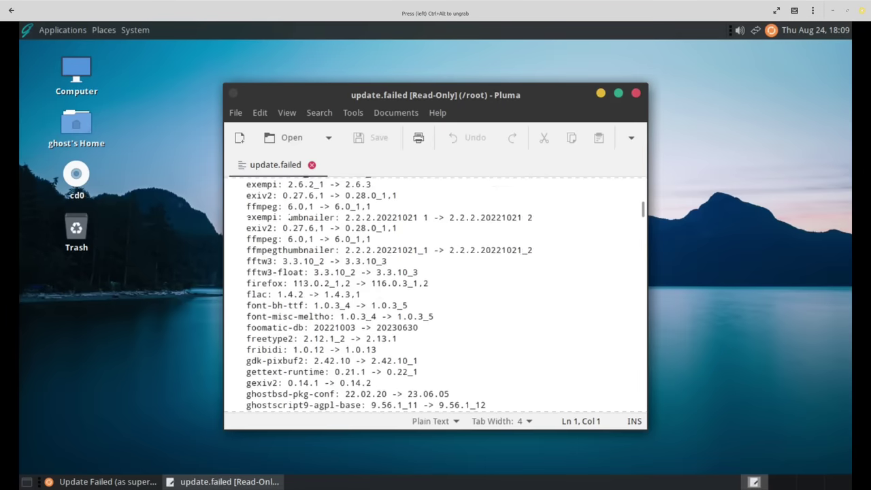
scroll(288, 216, "down", 20)
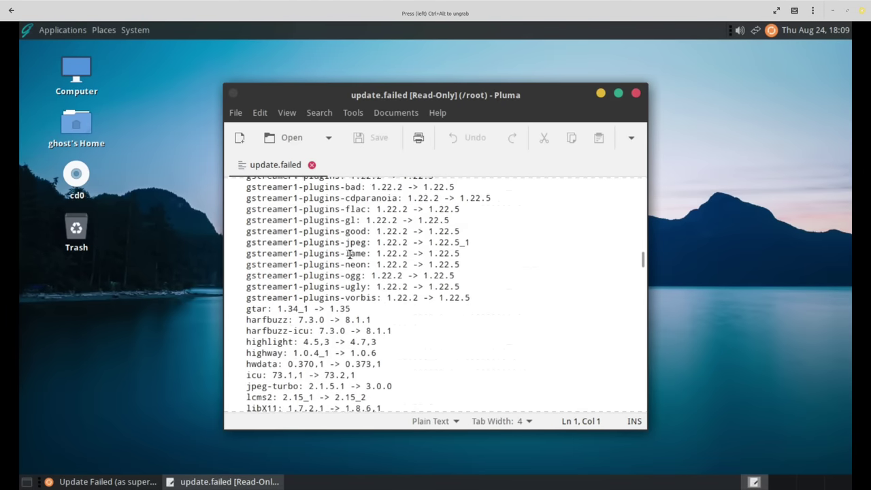
scroll(349, 254, "down", 20)
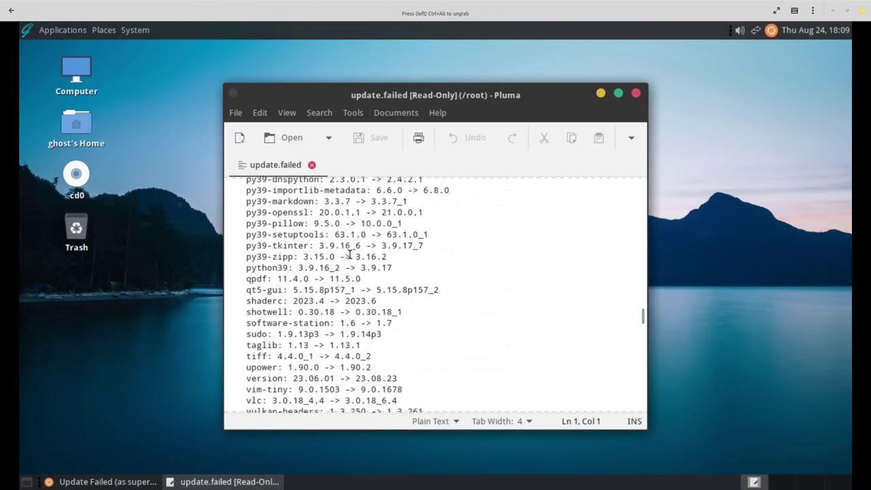
scroll(349, 255, "down", 15)
scroll(367, 247, "up", 8)
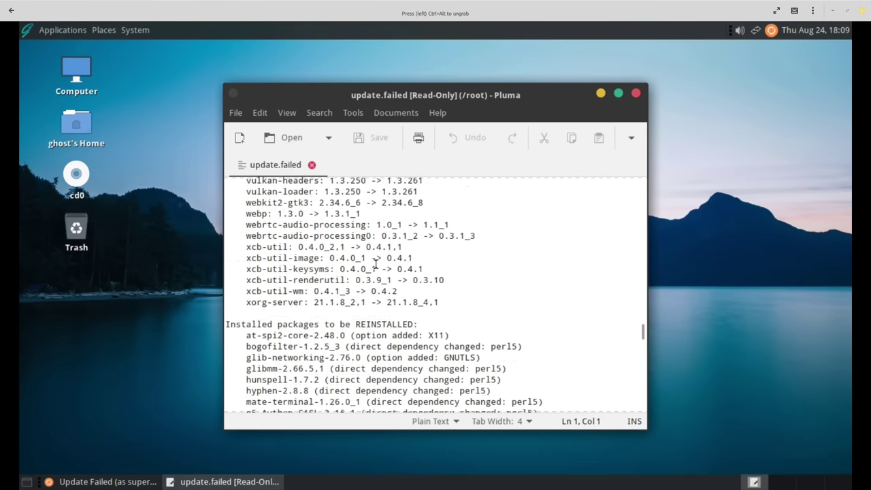
scroll(378, 271, "down", 3)
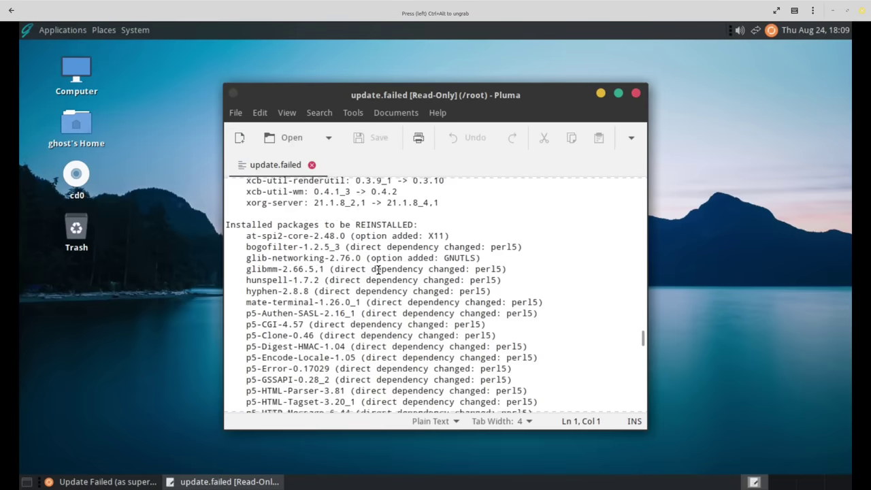
scroll(378, 270, "down", 14)
scroll(379, 268, "up", 4)
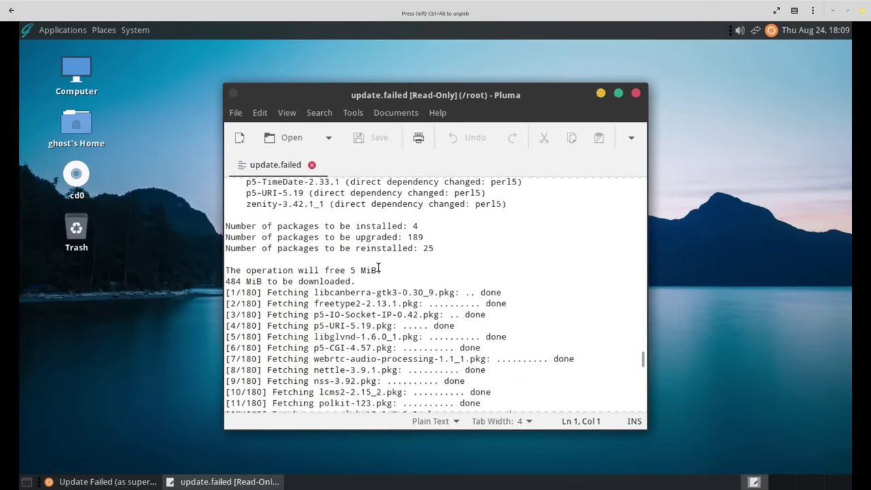
scroll(378, 270, "up", 1)
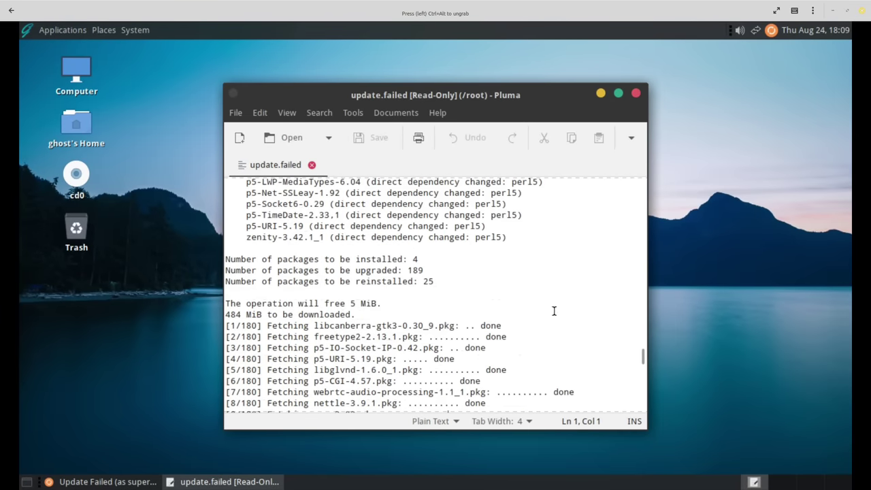
scroll(554, 311, "down", 15)
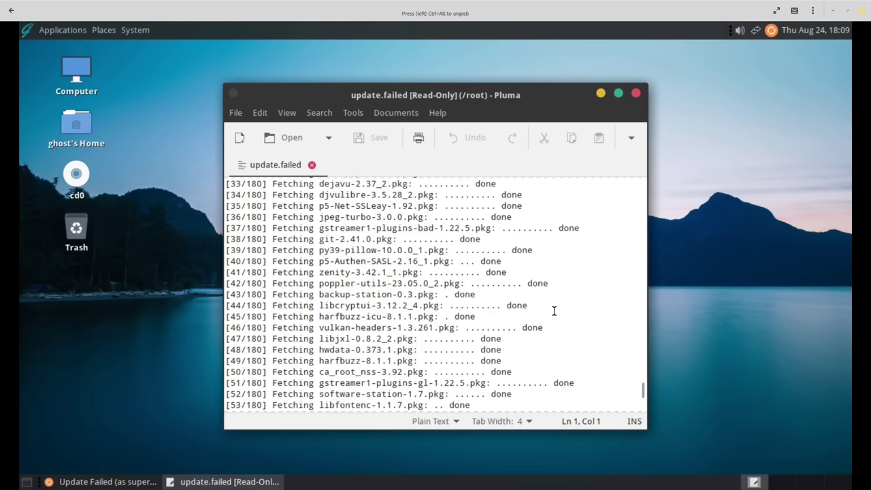
scroll(554, 309, "down", 5)
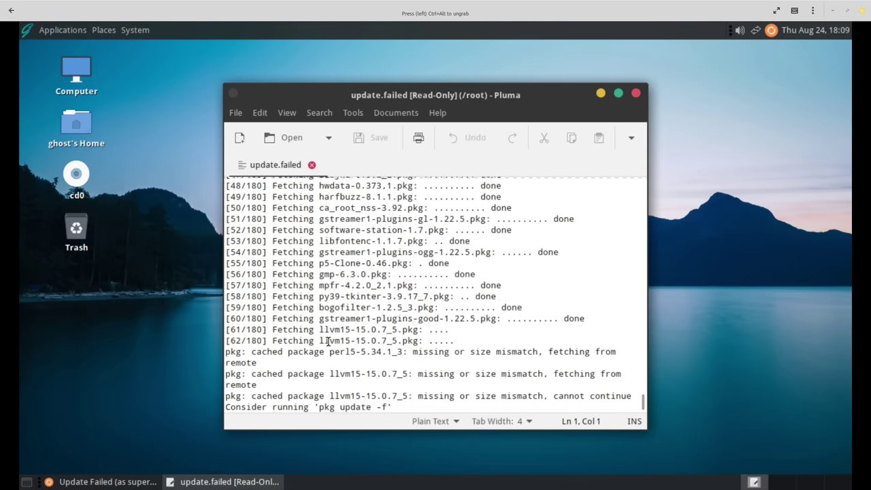
left_click_drag(319, 340, 415, 341)
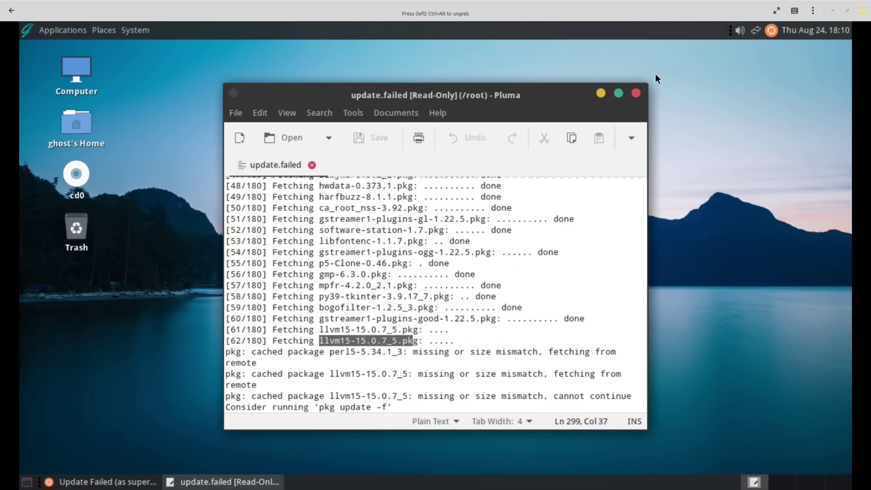
left_click(635, 94)
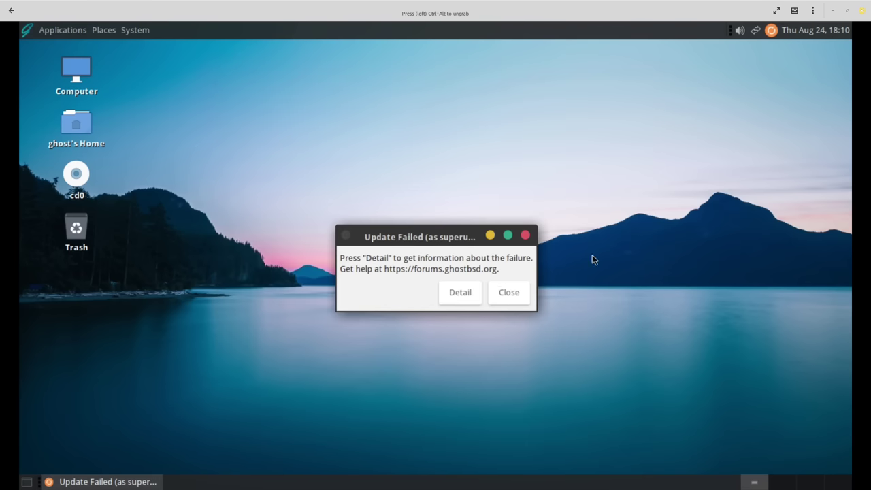
Close the Update Failed dialog and open fish from Applications > System Tools.
left_click(509, 292)
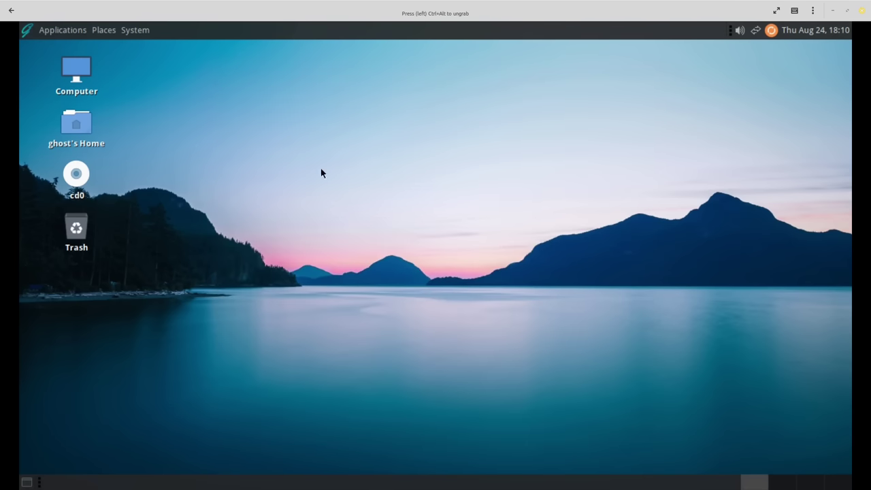
left_click(59, 31)
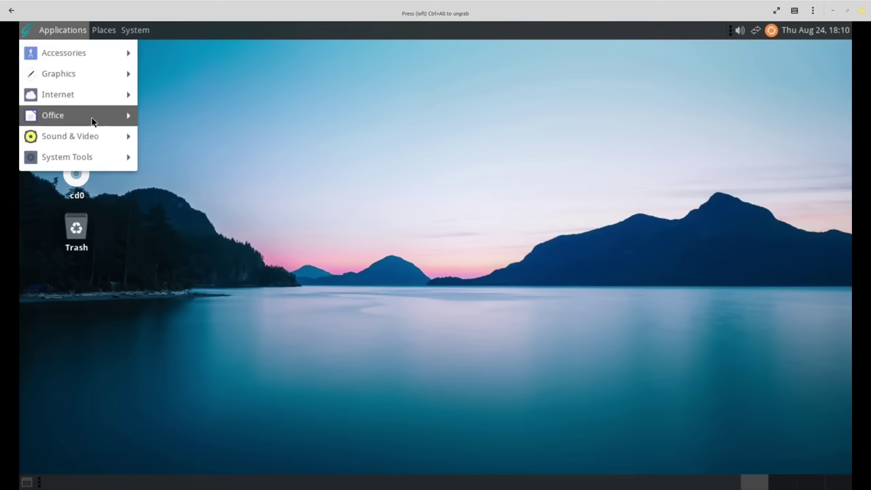
mouse_move(96, 103)
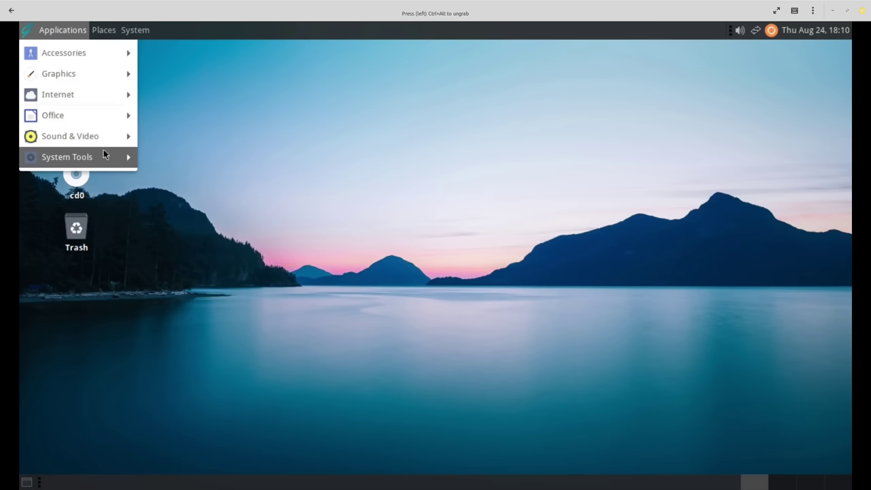
mouse_move(104, 30)
mouse_move(132, 35)
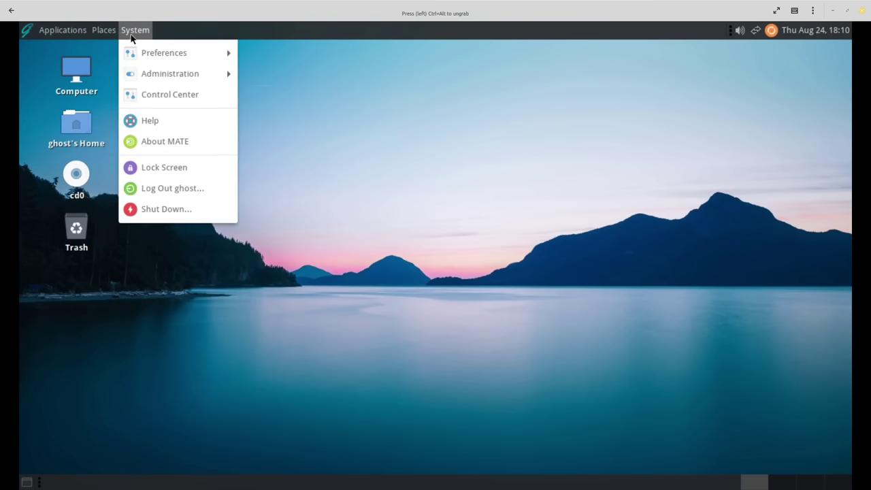
mouse_move(186, 80)
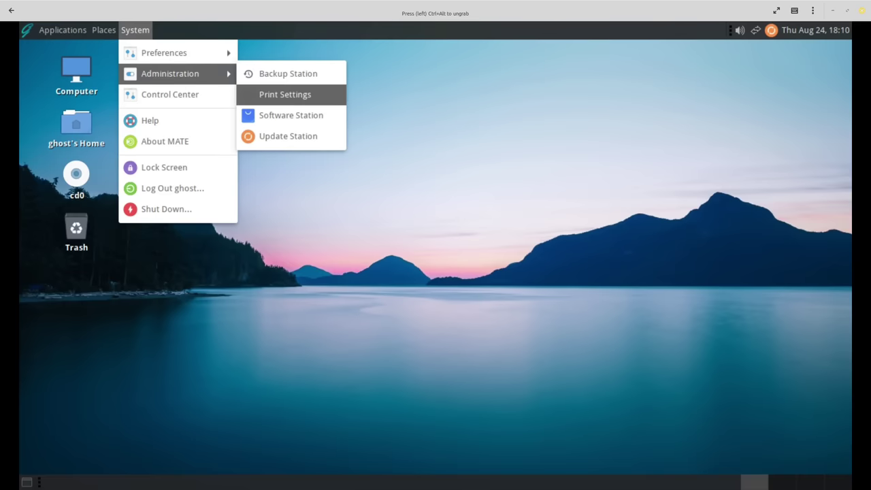
mouse_move(53, 29)
mouse_move(67, 48)
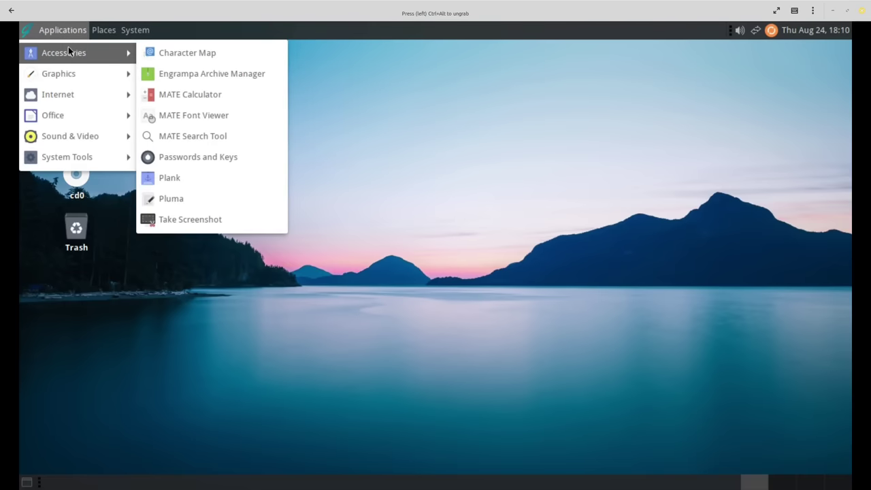
mouse_move(78, 128)
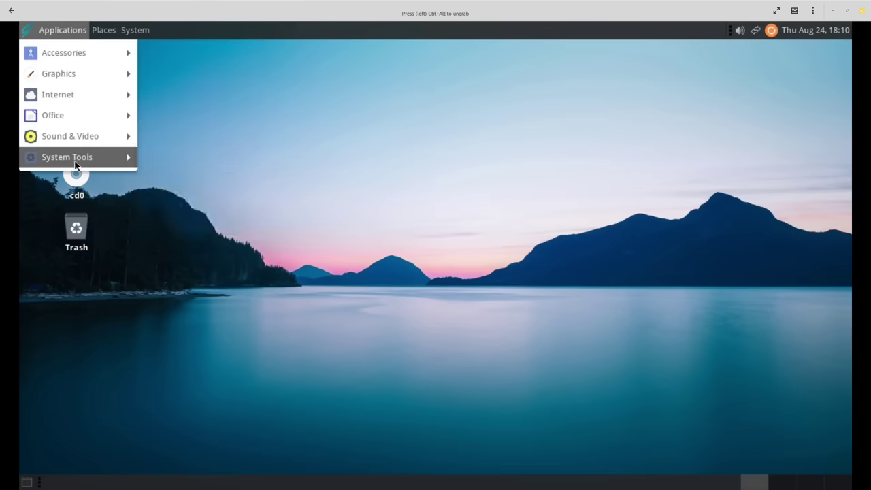
mouse_move(76, 164)
left_click(153, 194)
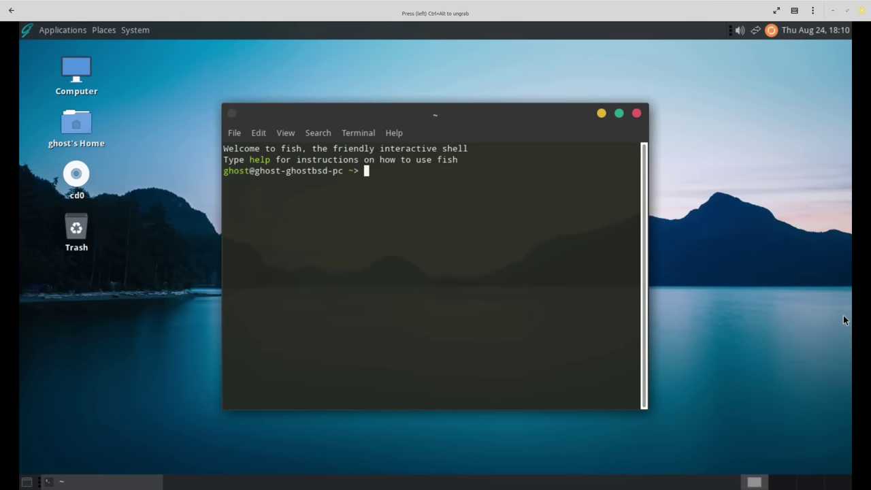
Run sudo pkg update to refresh the repository catalogue, entering the password.
type("sudo pkg ")
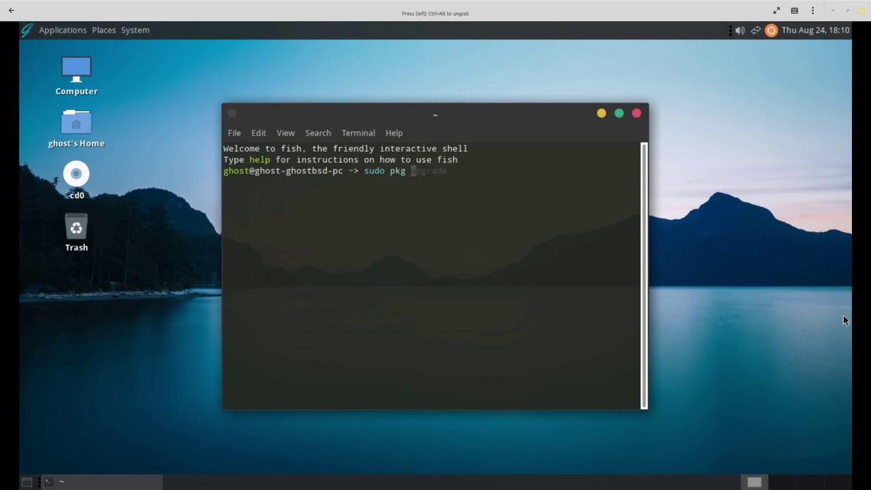
type("update")
key("Return")
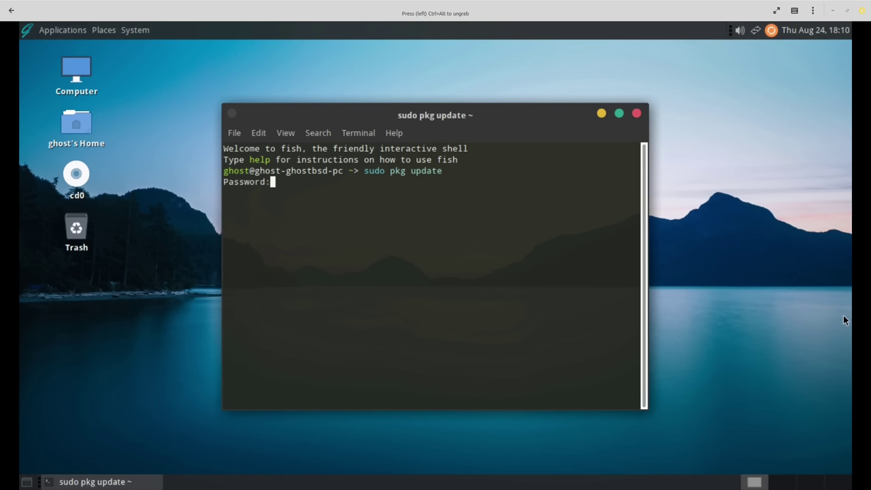
key("Return")
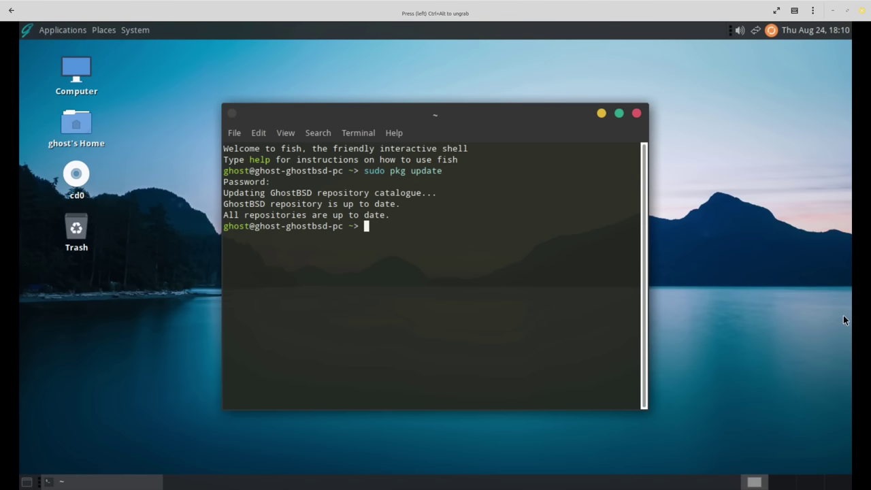
Run sudo pkg upgrade, approving pkg 1.20.5 first and then all 188 packages.
key("Up")
key("BackSpace")
key("BackSpace")
key("BackSpace")
key("BackSpace")
type("grade")
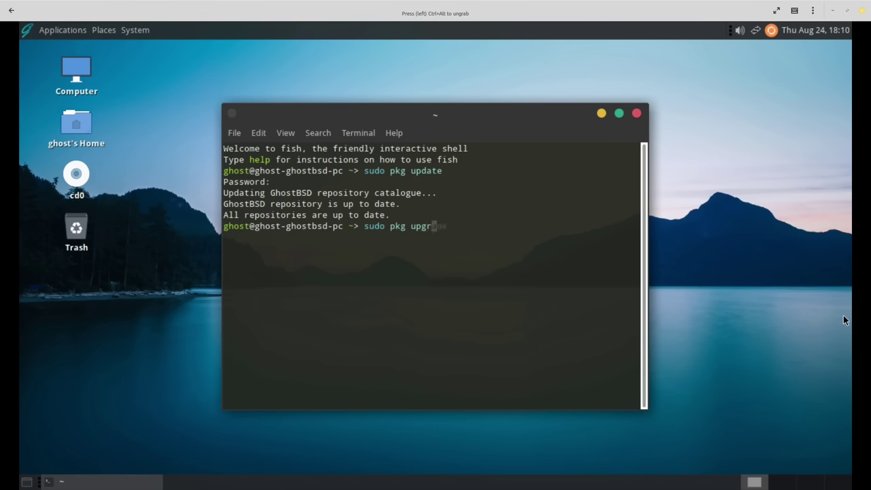
key("Return")
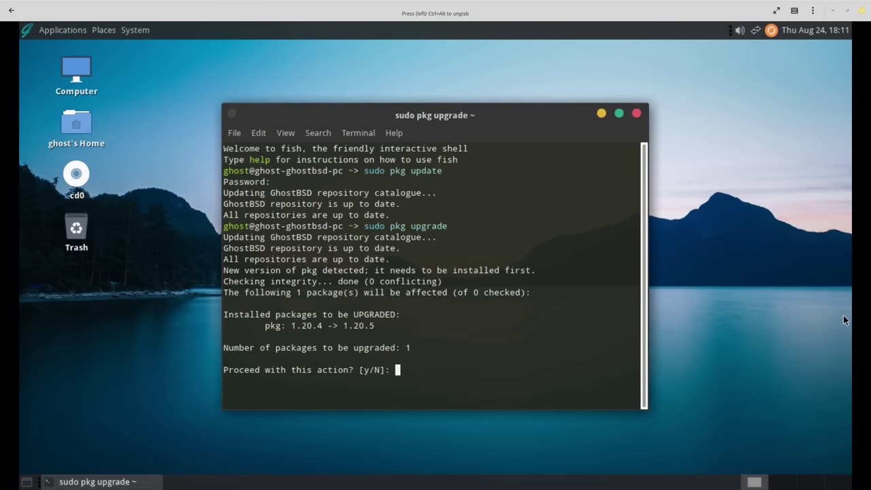
type("y")
key("Return")
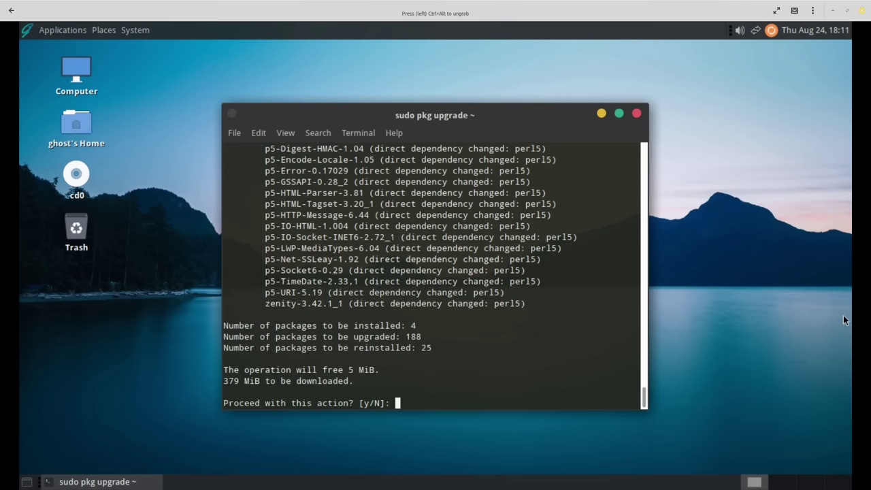
type("y")
key("Return")
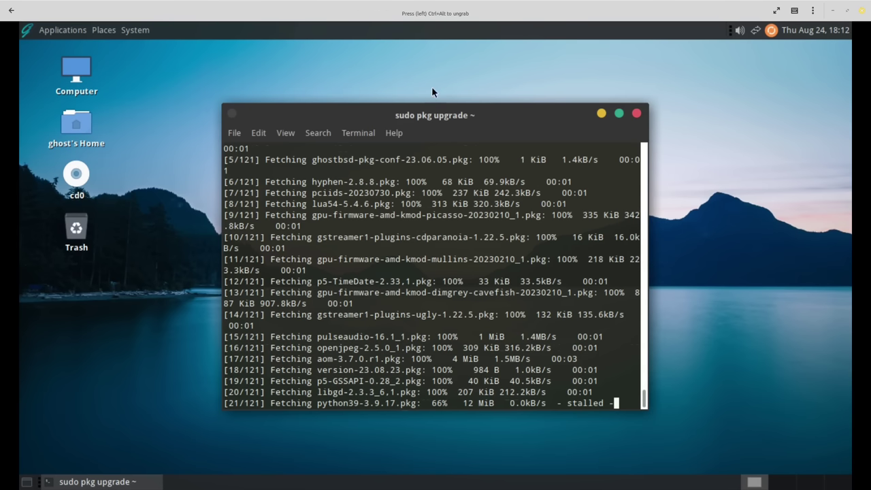
Move the terminal window down and to the right while the 121-package fetch continues.
left_click_drag(443, 108, 613, 147)
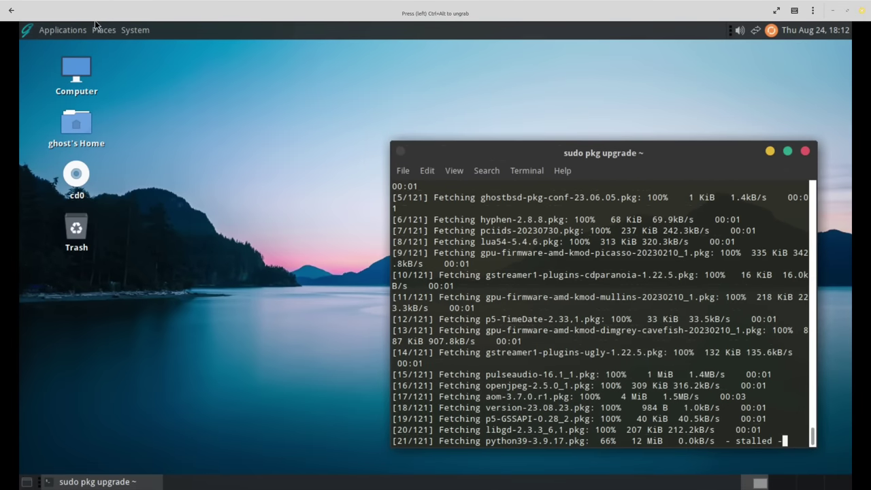
Launch Software Station from System > Administration with the admin password, and shift its window up-left.
left_click(140, 31)
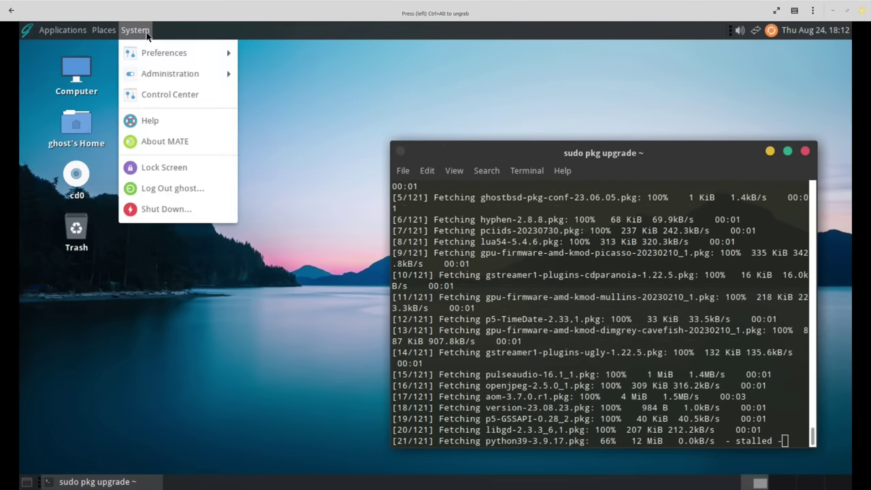
mouse_move(194, 72)
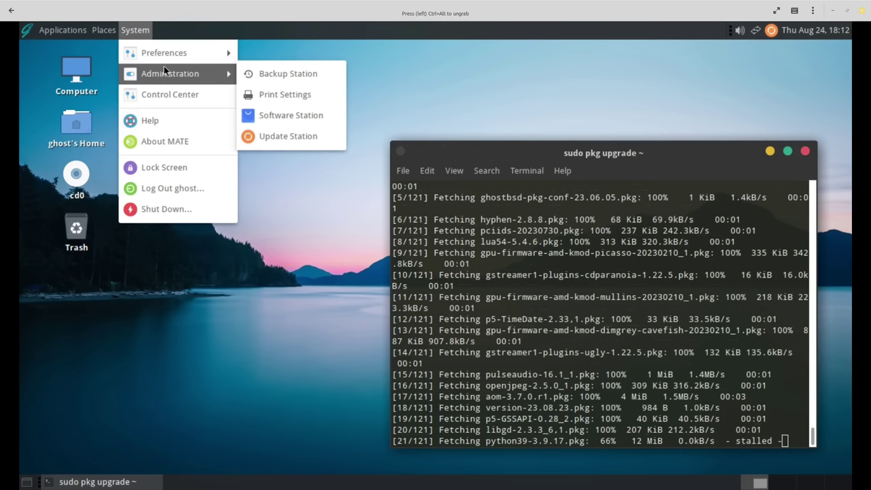
left_click(295, 113)
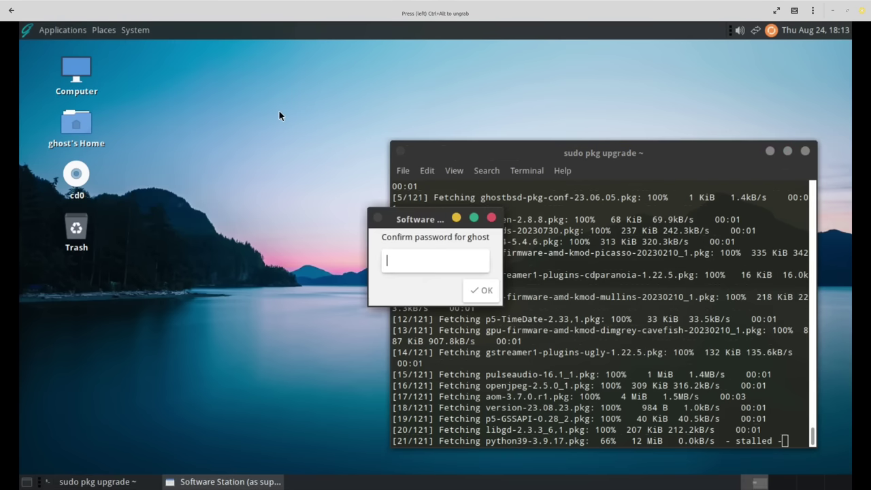
type("•••")
key("Return")
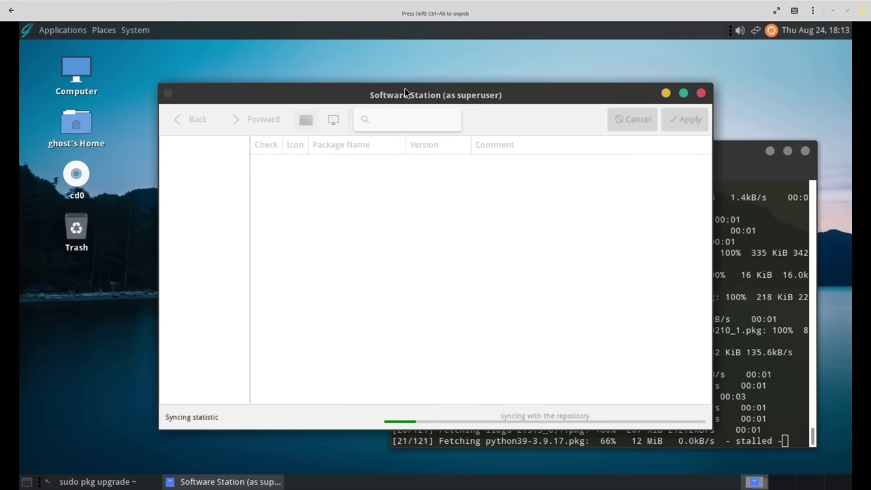
left_click_drag(405, 92, 313, 64)
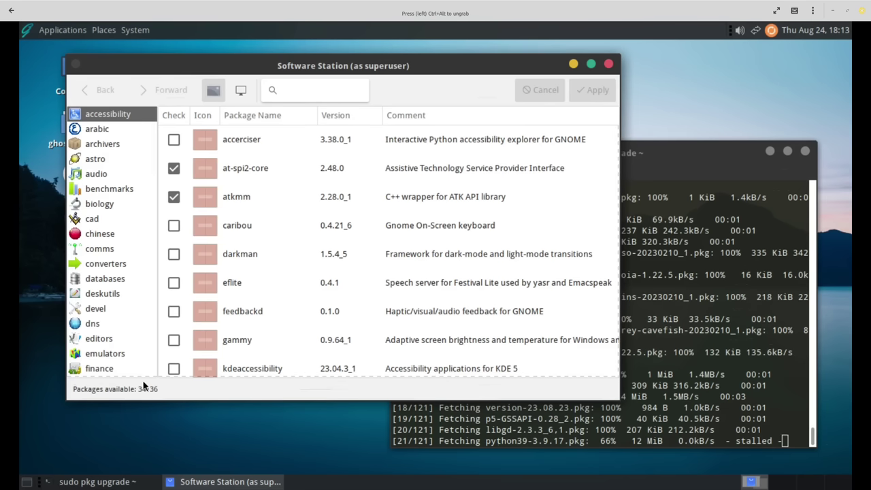
Browse the converters, deskutils, devel and dns package categories in turn.
left_click(92, 271)
left_click(100, 291)
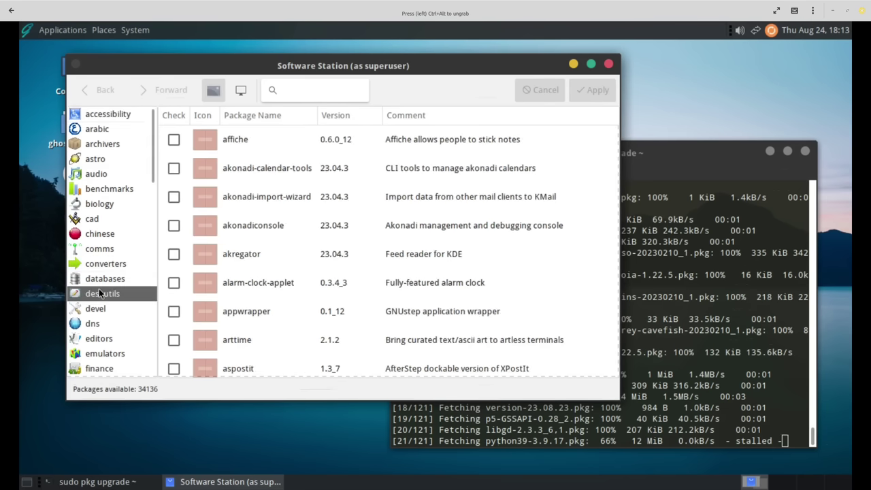
scroll(279, 286, "down", 1)
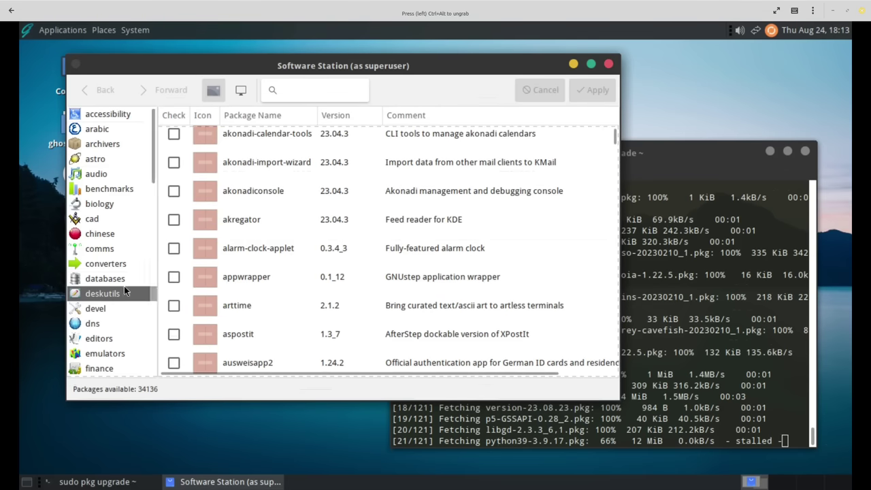
left_click(104, 309)
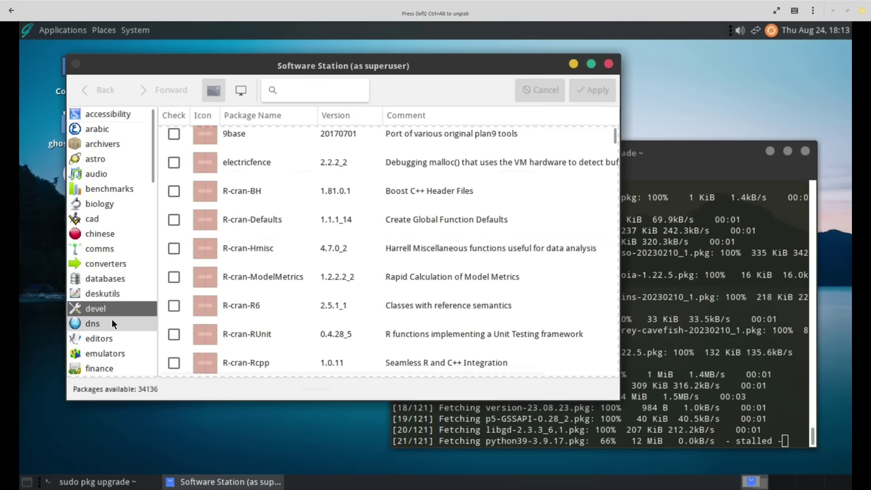
left_click(112, 323)
scroll(109, 313, "down", 10)
scroll(382, 262, "down", 10)
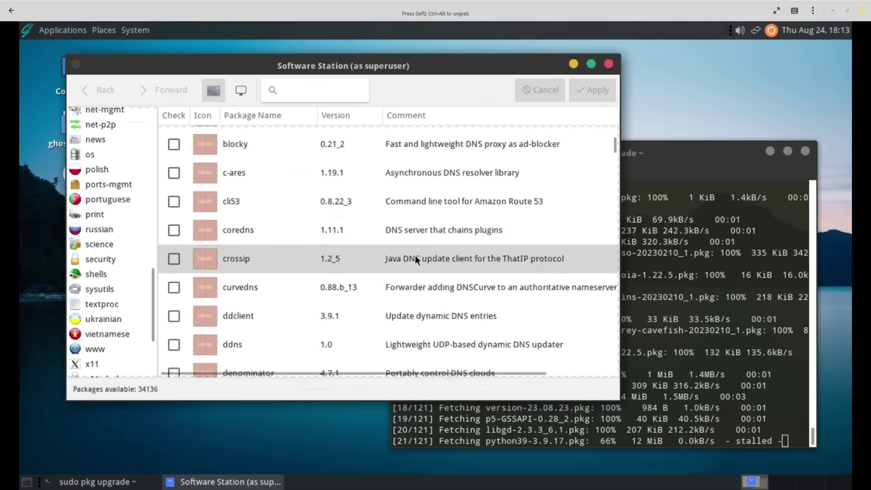
scroll(418, 261, "down", 10)
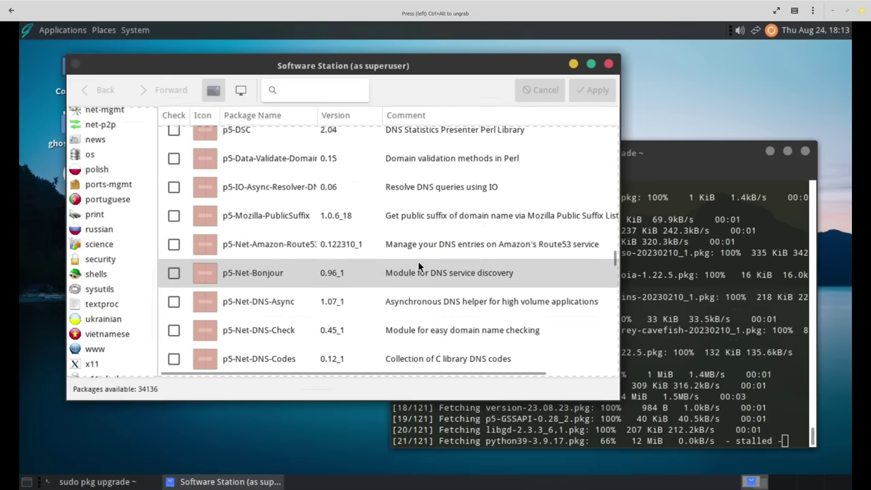
scroll(410, 255, "up", 15)
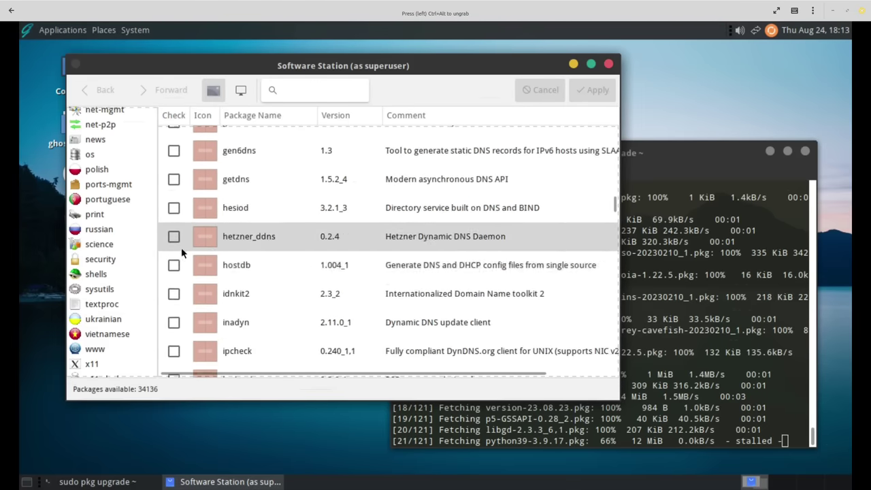
List the science category's packages, from 2d-rewriter and ALPSCore to PETSc.
left_click(120, 247)
scroll(415, 242, "down", 6)
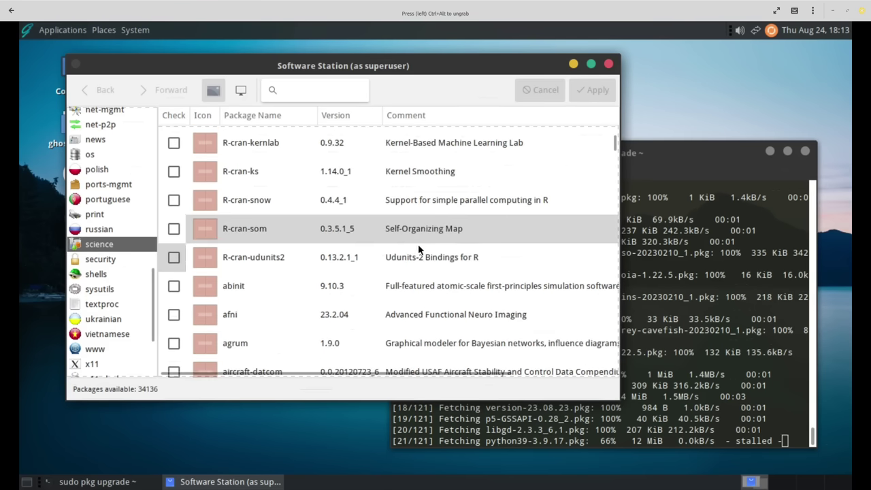
scroll(418, 249, "up", 6)
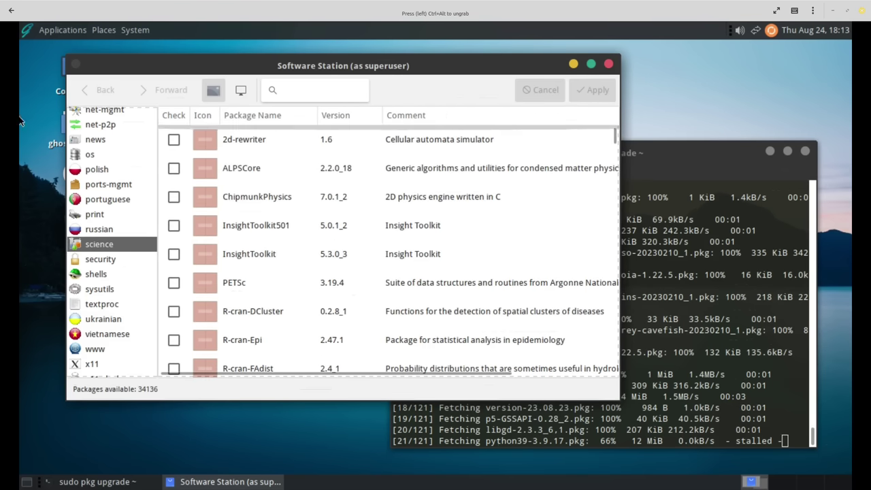
scroll(144, 217, "up", 5)
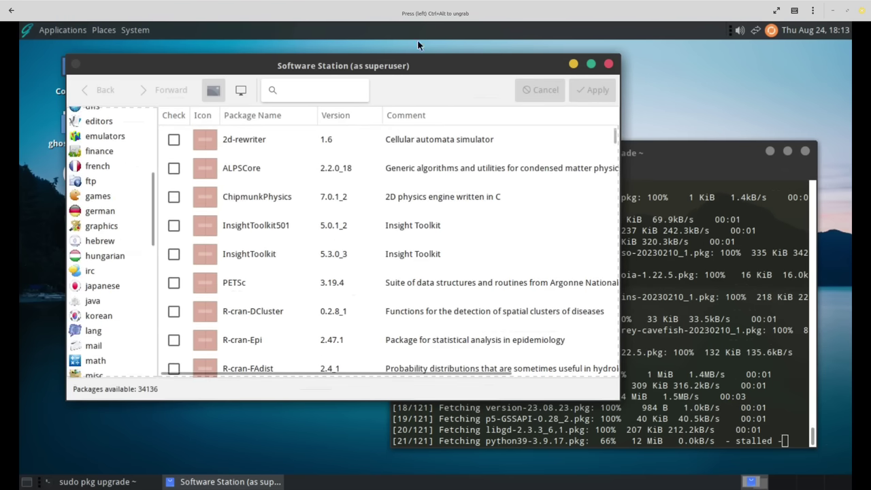
left_click(349, 86)
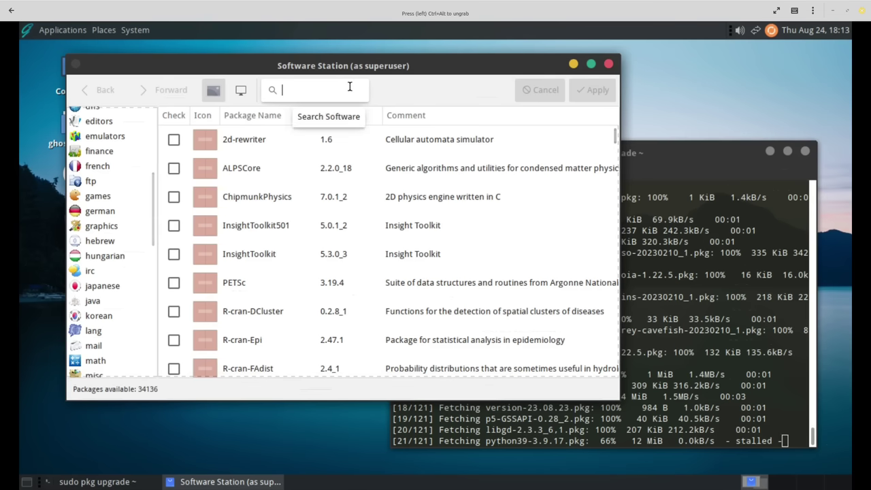
Search for 'thunderbird', view the thunderbird 102.14.0 package, then erase the search term.
type("thunder")
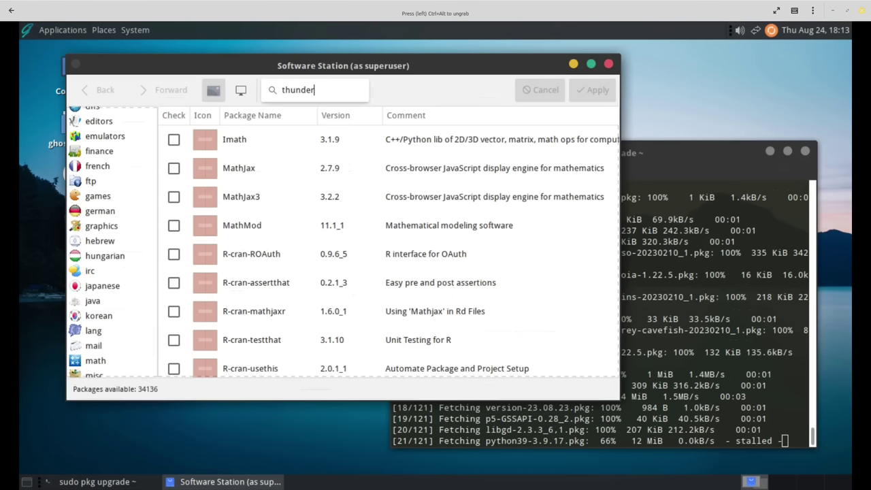
type("bird")
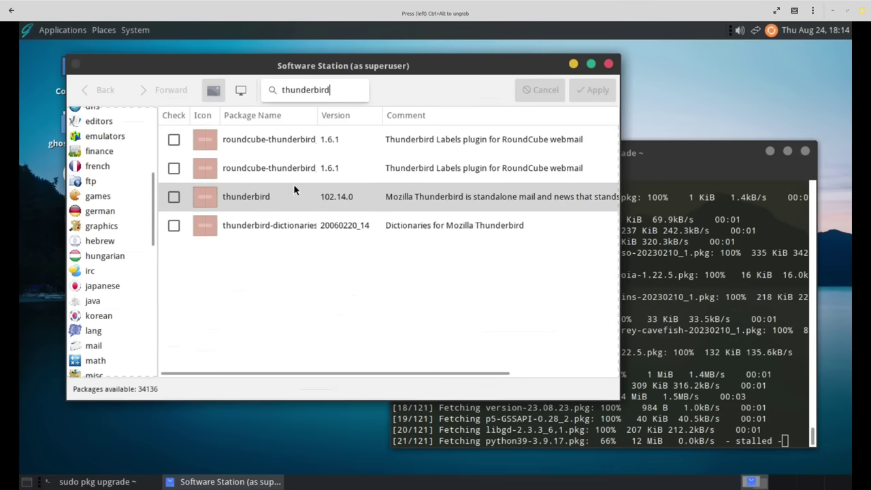
key("BackSpace")
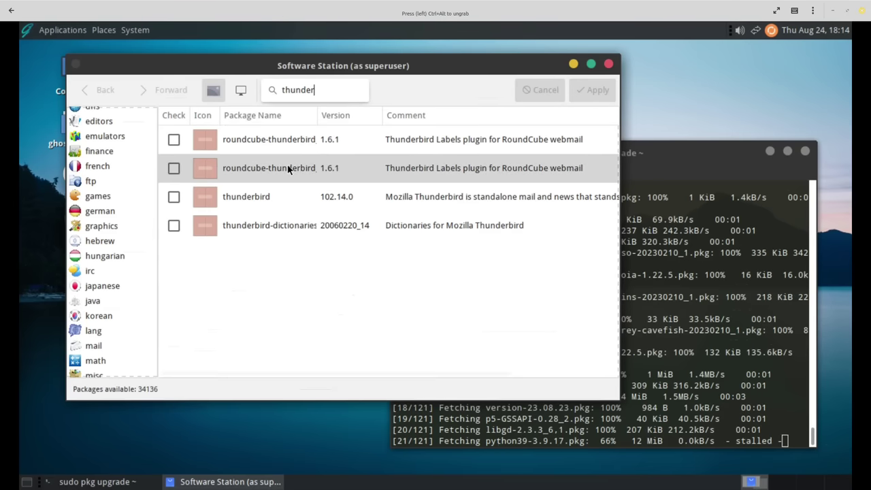
key("BackSpace")
key("BackSpace")
key("BackSpace")
key("BackSpace")
key("BackSpace")
key("BackSpace")
key("BackSpace")
type("l")
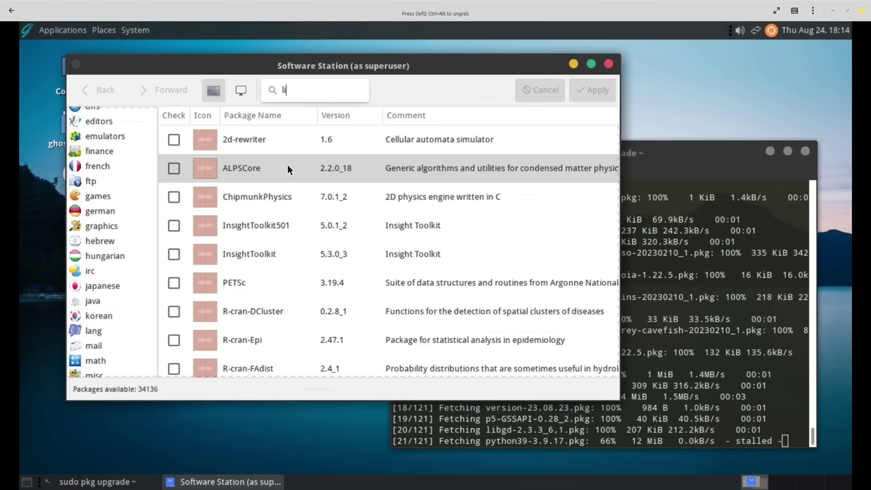
type("ibreoffice")
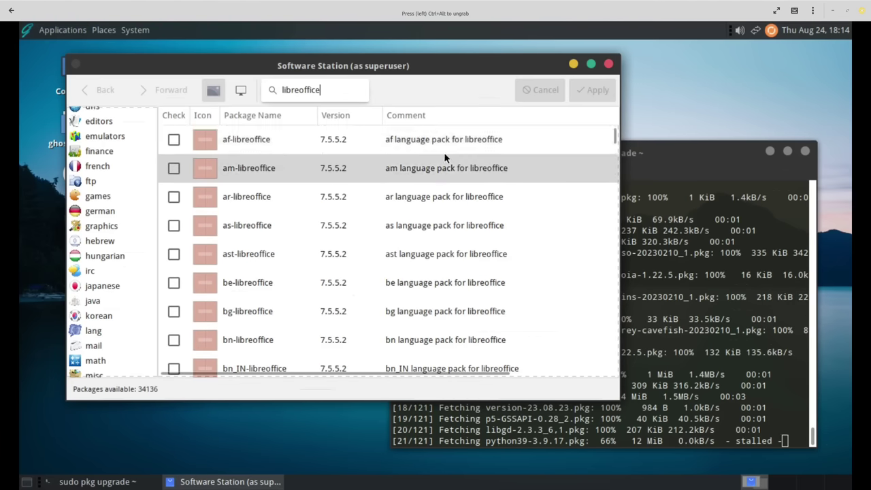
scroll(473, 141, "down", 2)
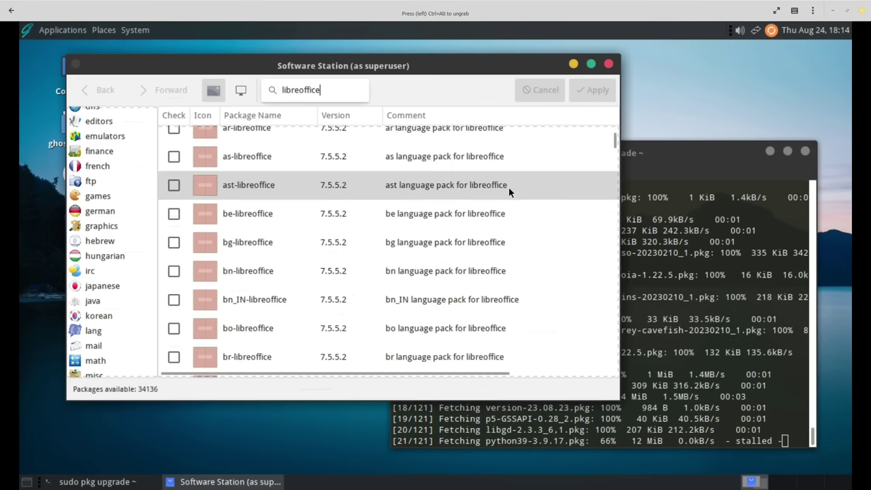
scroll(516, 228, "down", 10)
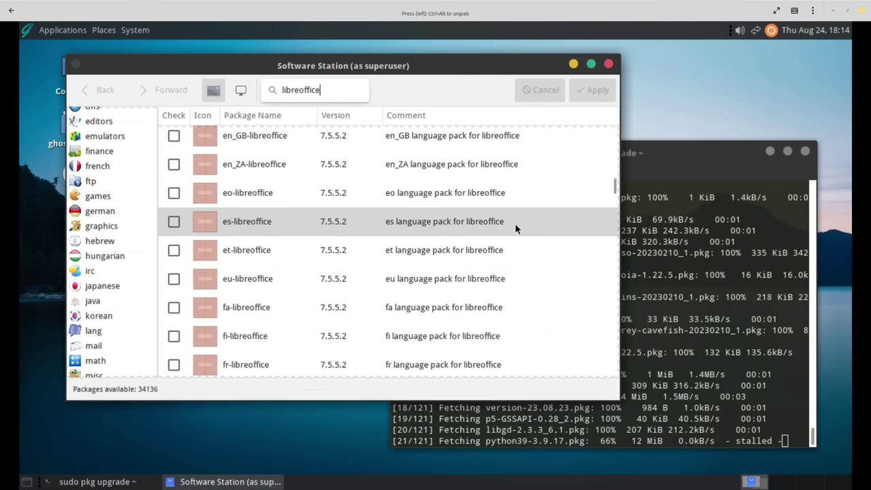
scroll(515, 227, "down", 11)
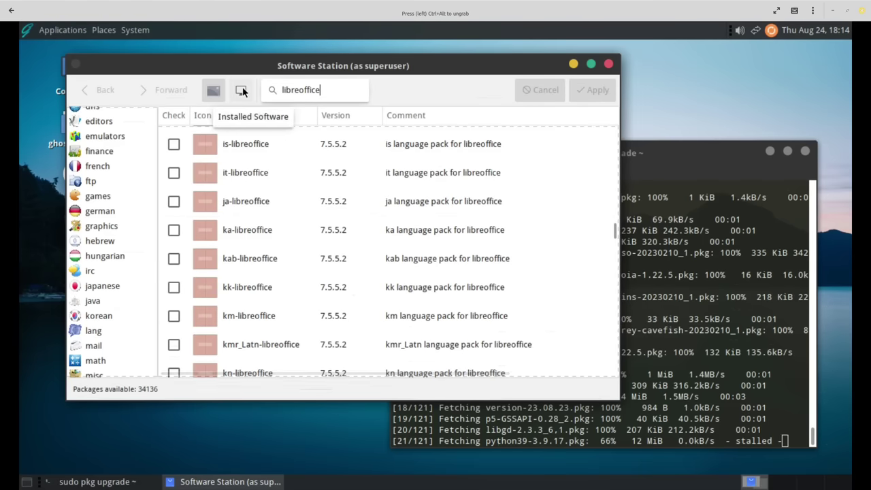
scroll(443, 301, "down", 15)
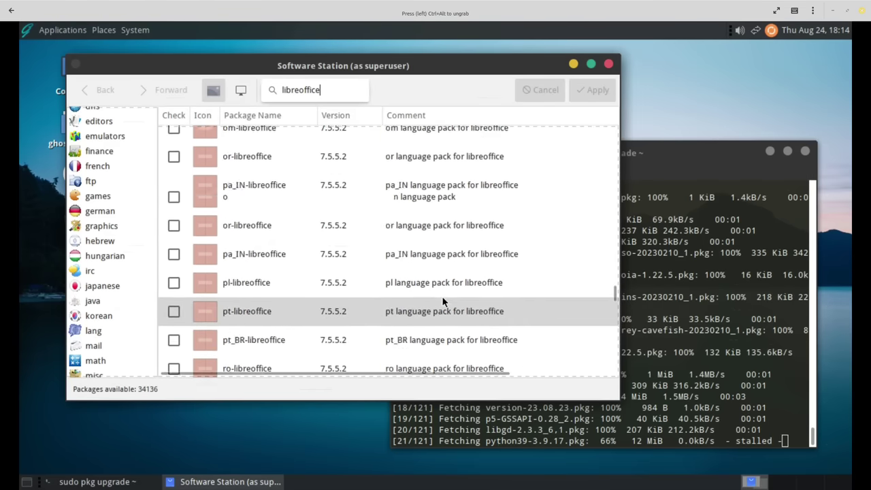
scroll(443, 302, "down", 15)
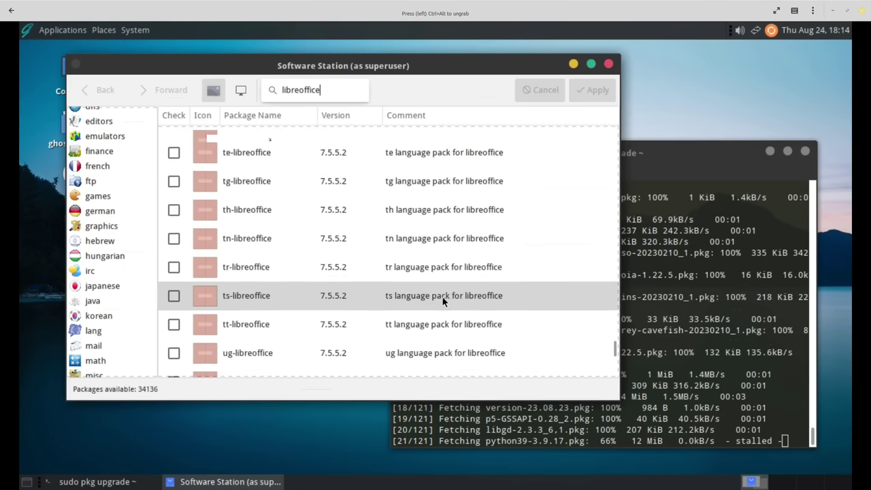
scroll(443, 301, "down", 5)
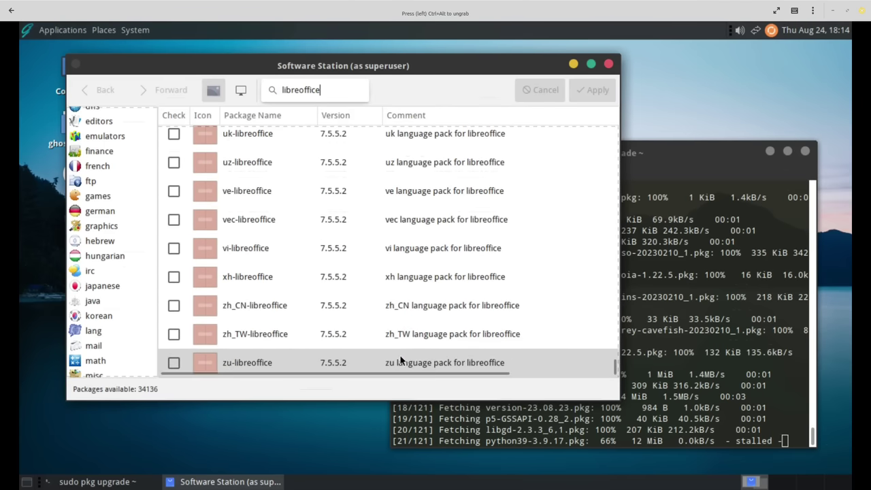
scroll(418, 323, "up", 10)
scroll(420, 321, "down", 10)
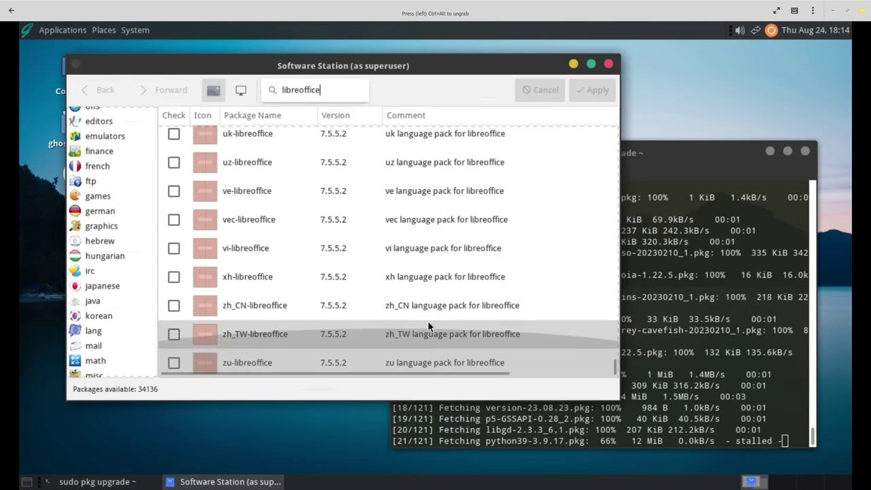
scroll(429, 327, "right", 2)
scroll(483, 350, "up", 2)
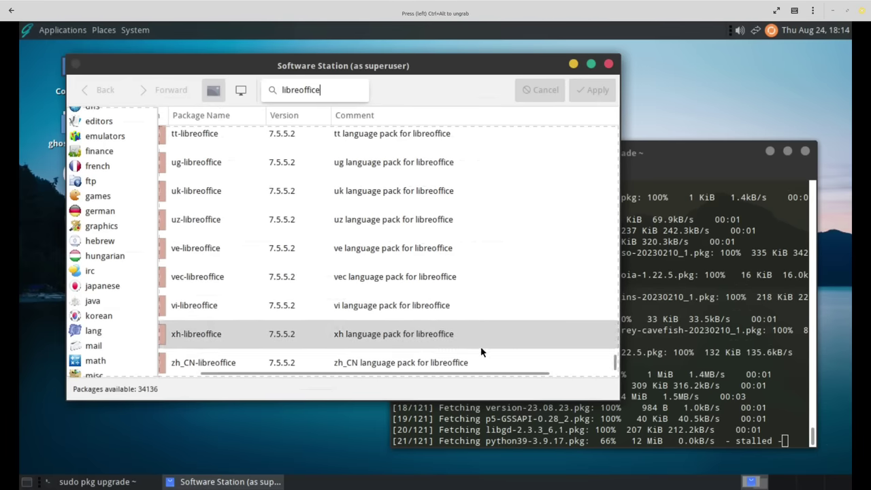
scroll(480, 352, "up", 5)
scroll(102, 212, "up", 4)
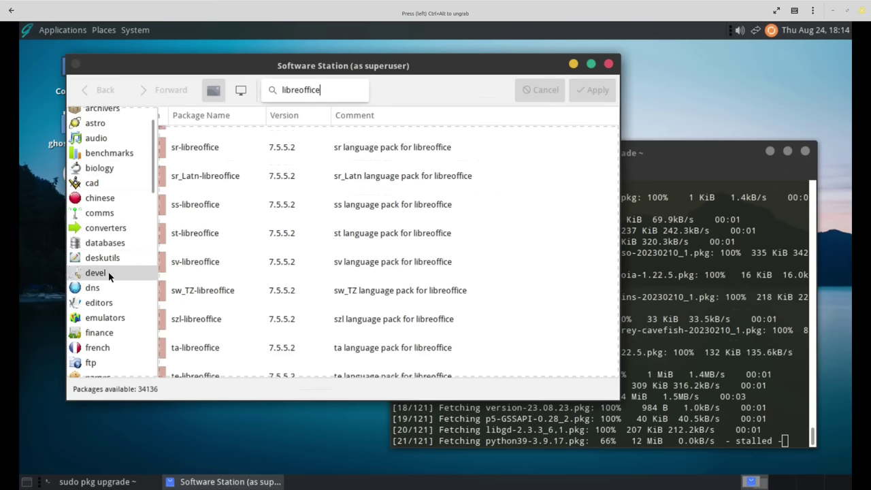
Show the editors category and scroll through its list of editor packages.
left_click(98, 302)
scroll(281, 198, "down", 4)
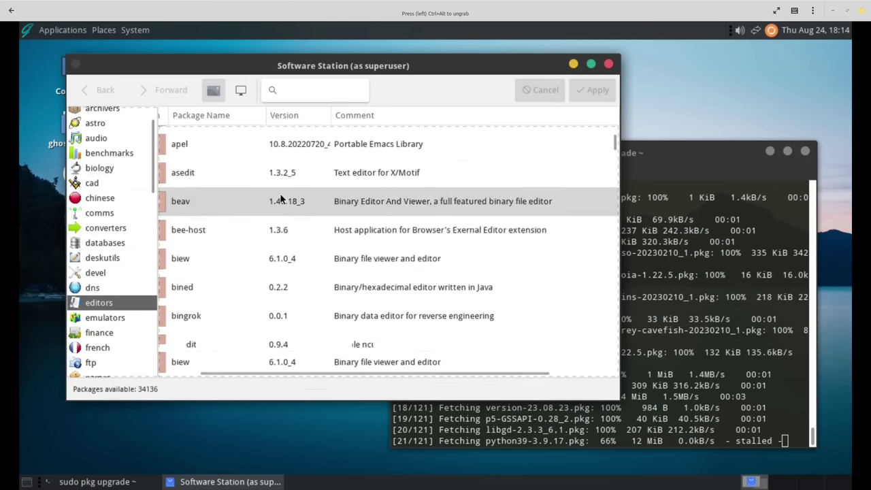
scroll(281, 199, "down", 10)
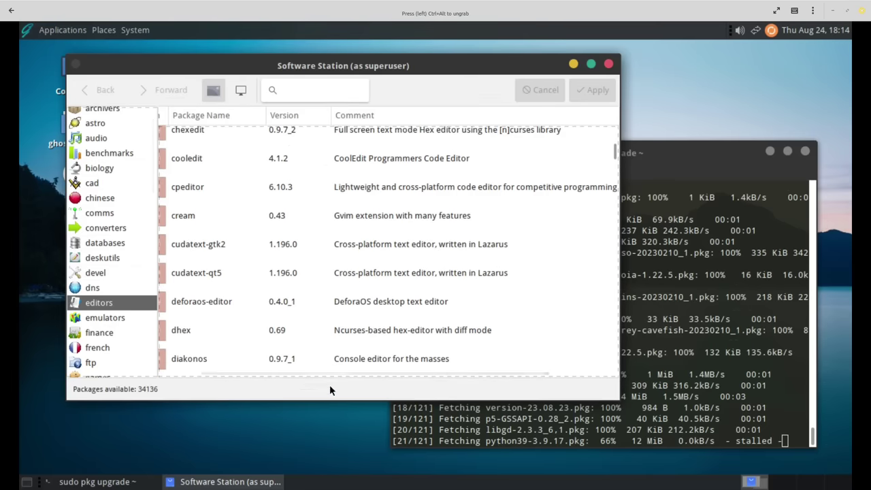
scroll(331, 373, "left", 2)
scroll(341, 280, "down", 3)
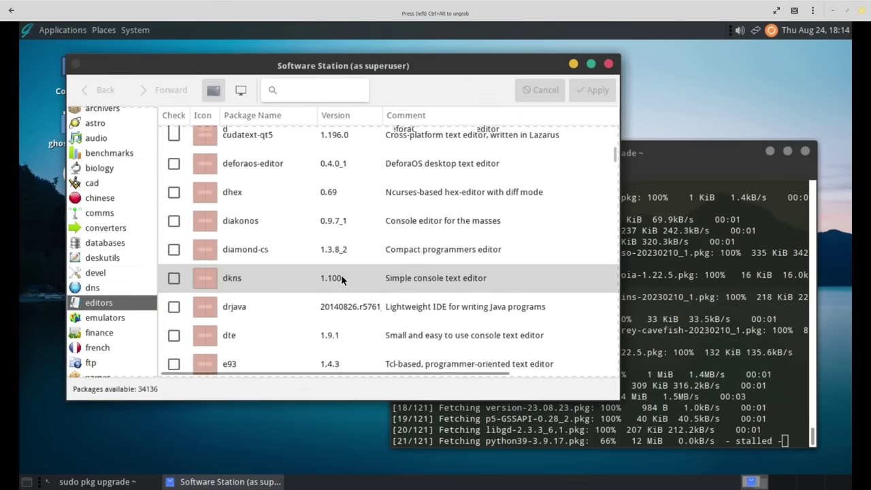
scroll(343, 282, "down", 20)
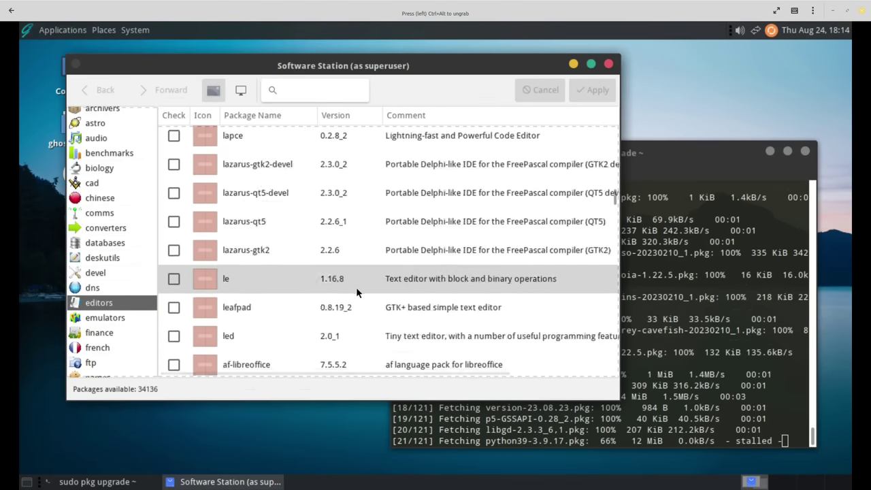
scroll(356, 287, "down", 10)
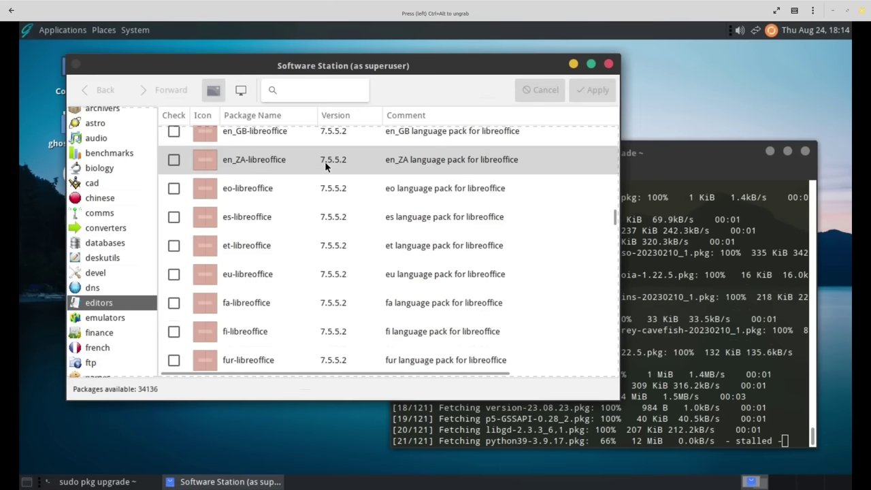
scroll(335, 219, "down", 3)
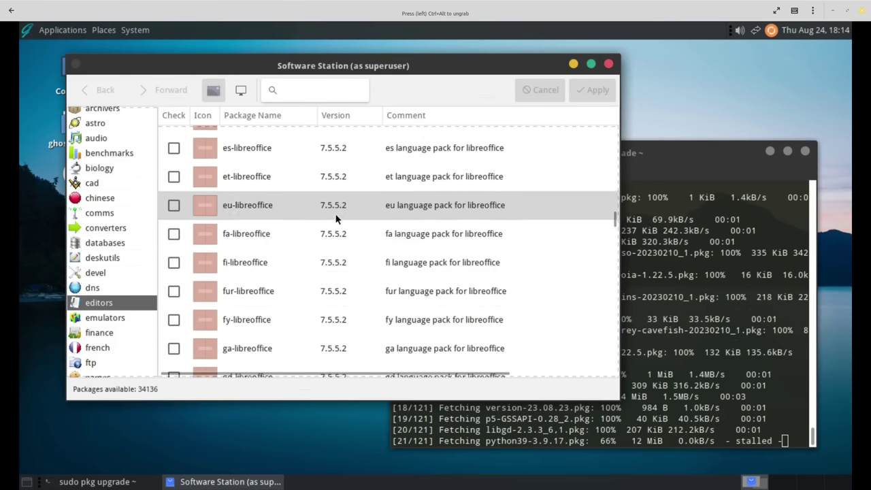
scroll(335, 219, "down", 13)
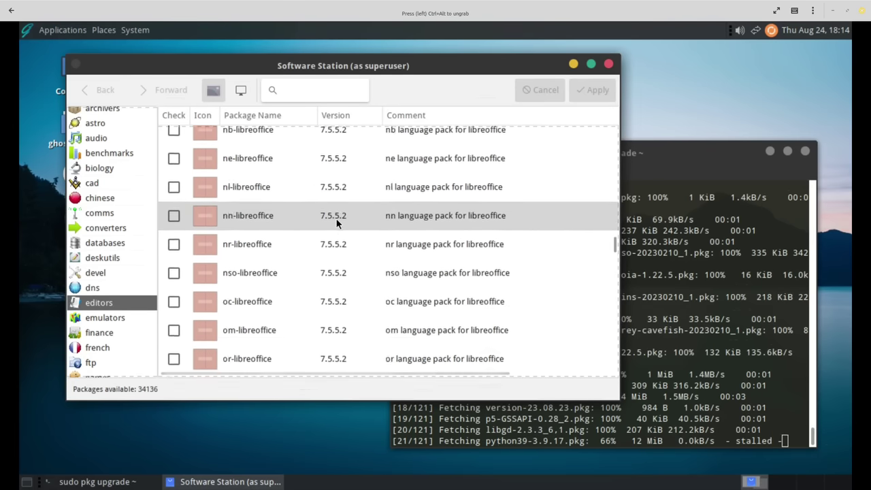
scroll(336, 223, "down", 20)
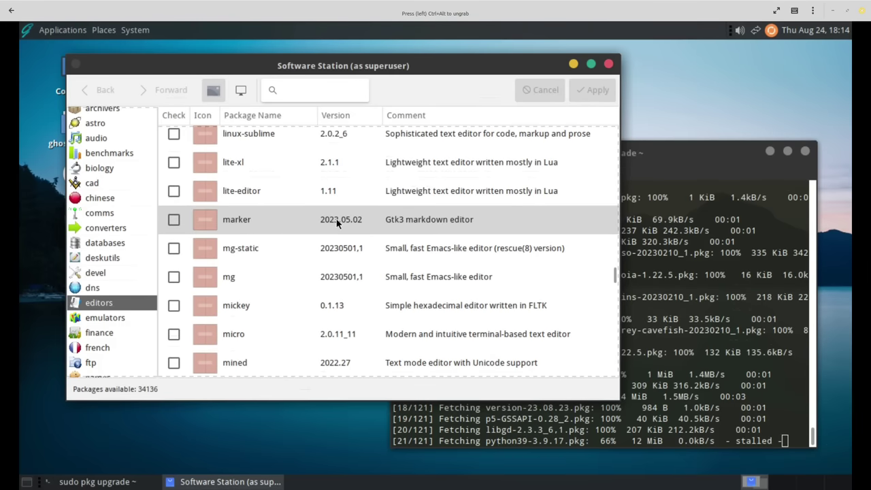
scroll(337, 222, "up", 7)
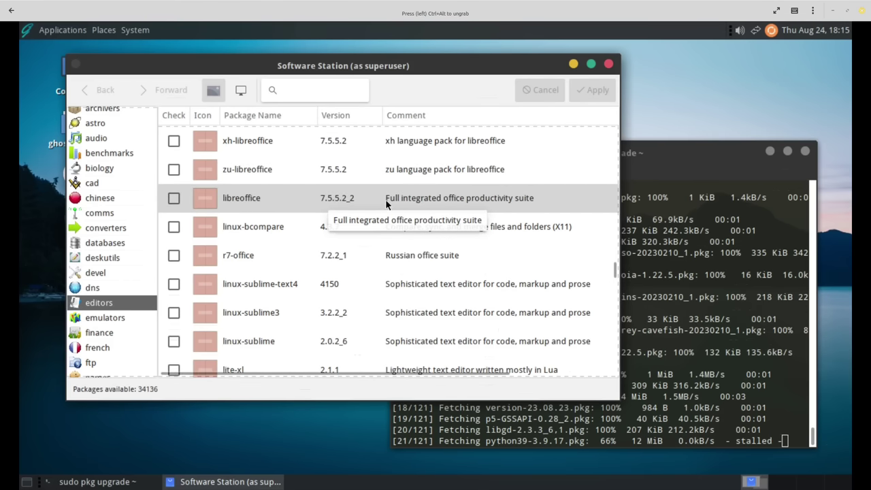
Step through the cad, german and korean categories, finishing on the lang category's packages.
left_click(99, 183)
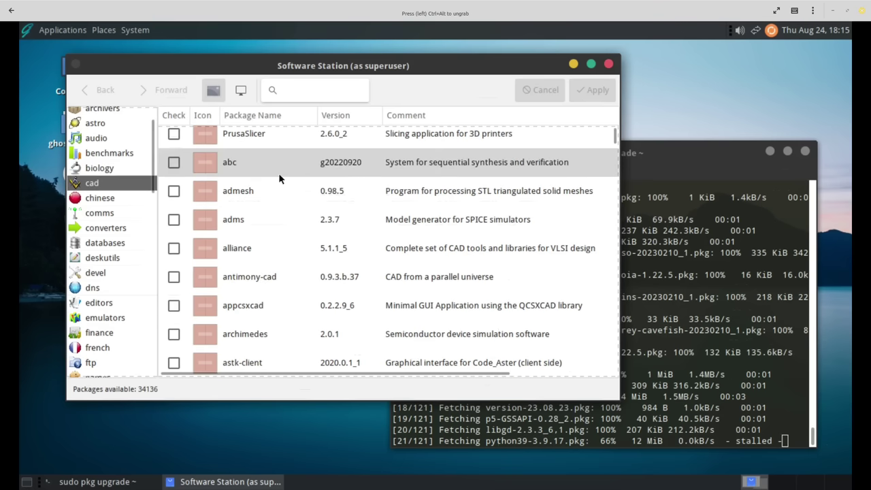
scroll(347, 196, "down", 10)
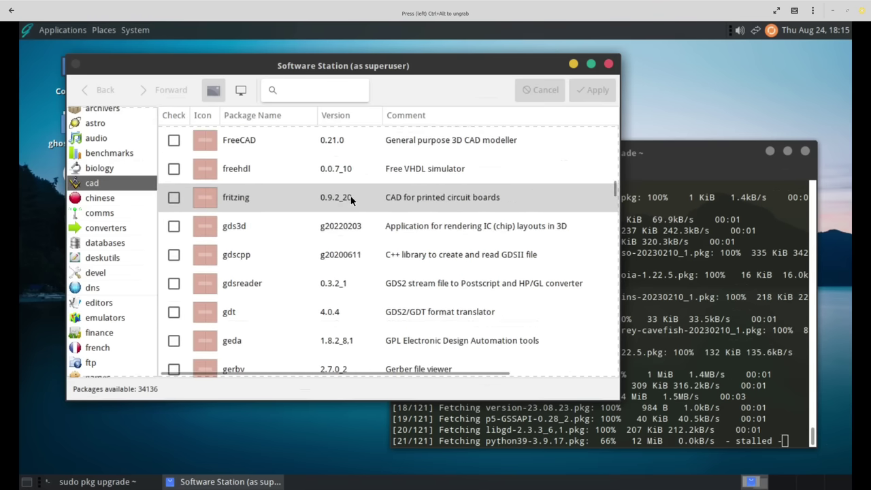
scroll(350, 196, "up", 10)
scroll(131, 230, "down", 5)
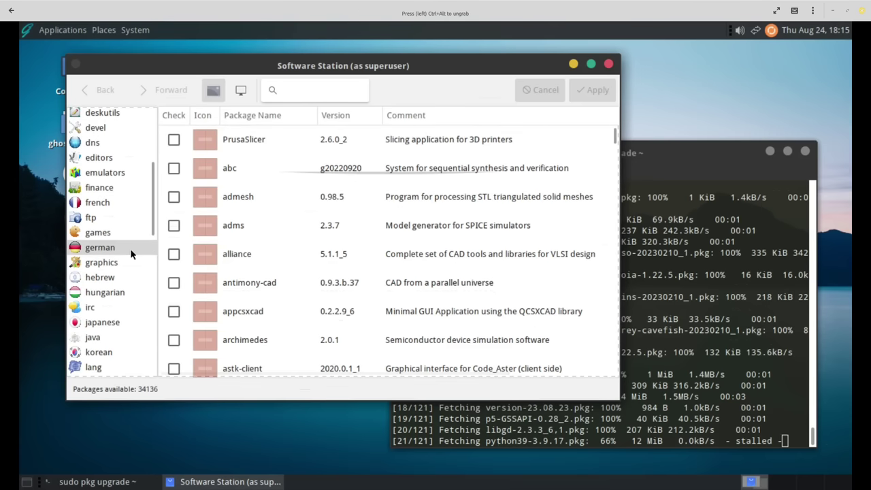
left_click(124, 247)
scroll(130, 245, "down", 4)
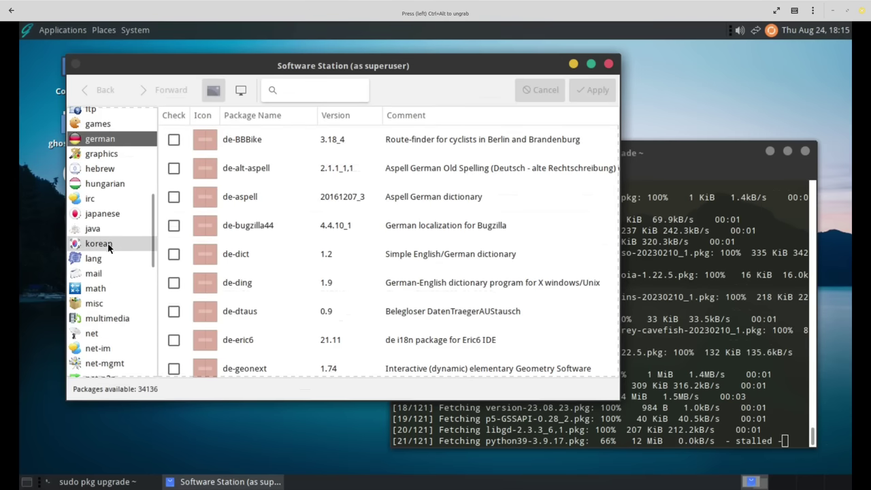
left_click(109, 247)
left_click(106, 254)
scroll(107, 253, "down", 4)
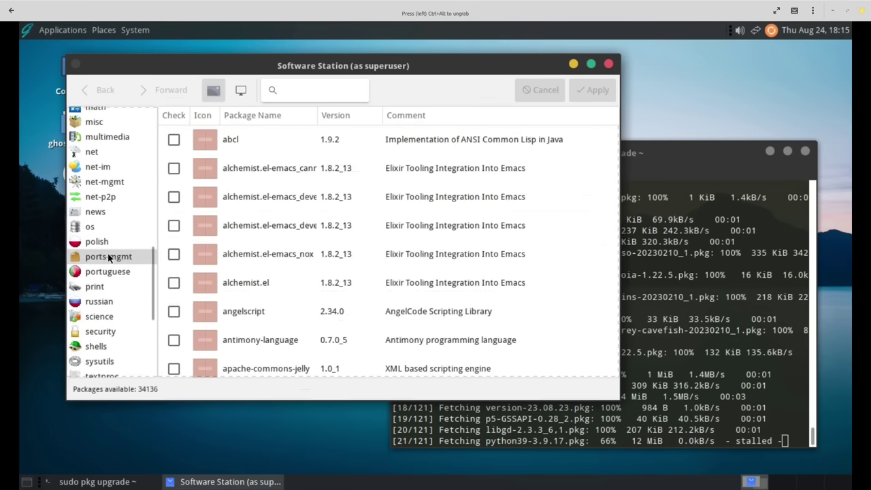
scroll(122, 218, "down", 4)
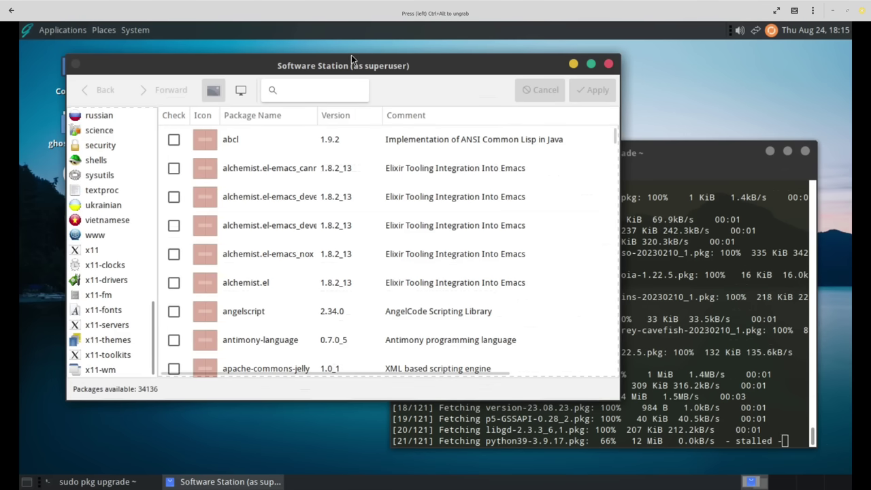
type("fi")
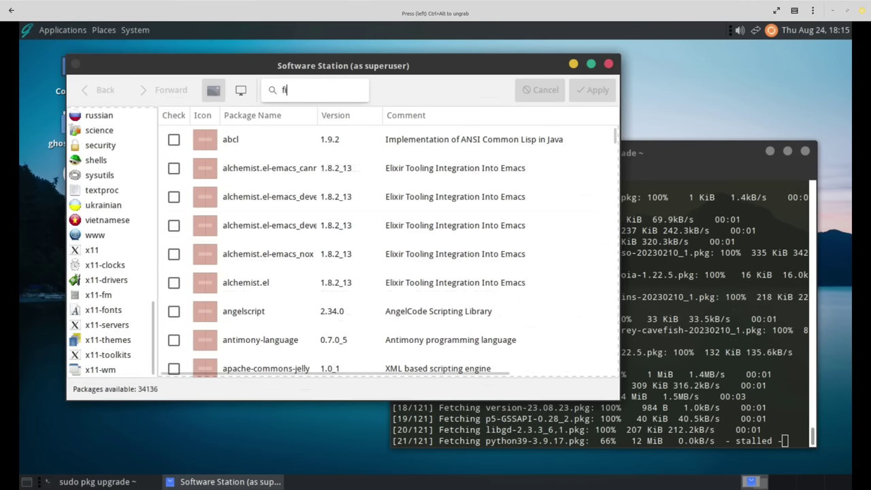
type("lezilla")
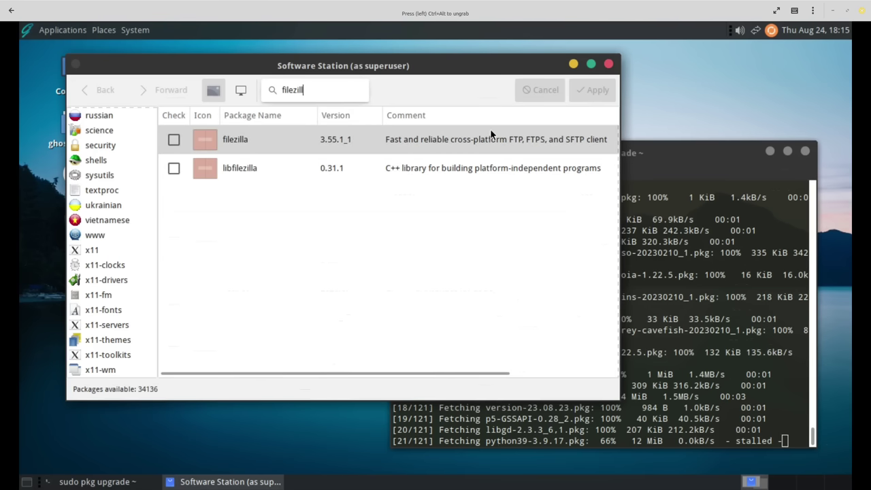
key("BackSpace")
key("BackSpace")
key("BackSpace")
key("BackSpace")
key("BackSpace")
type("bl")
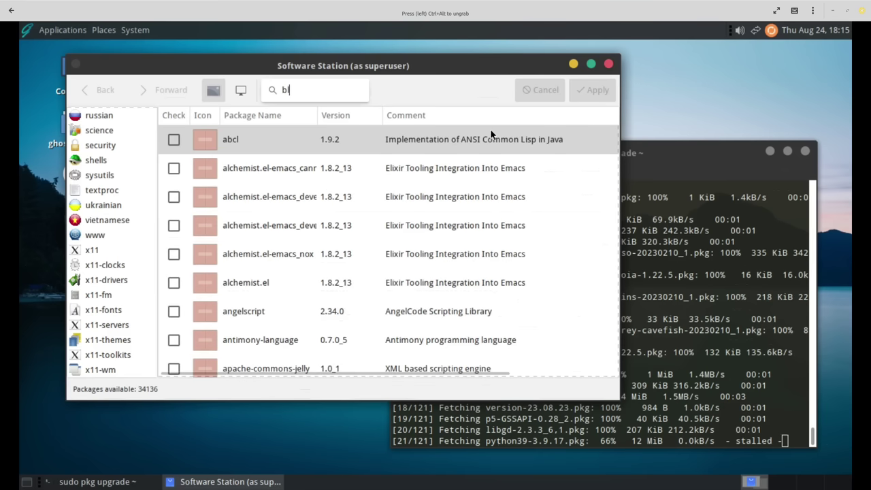
type("uefish")
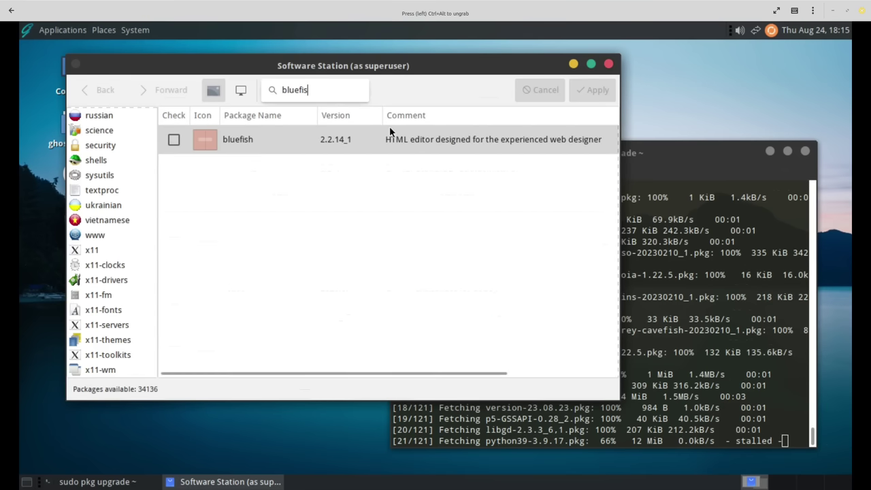
key("BackSpace")
key("BackSpace")
key("BackSpace")
key("BackSpace")
key("BackSpace")
key("BackSpace")
key("BackSpace")
type("o")
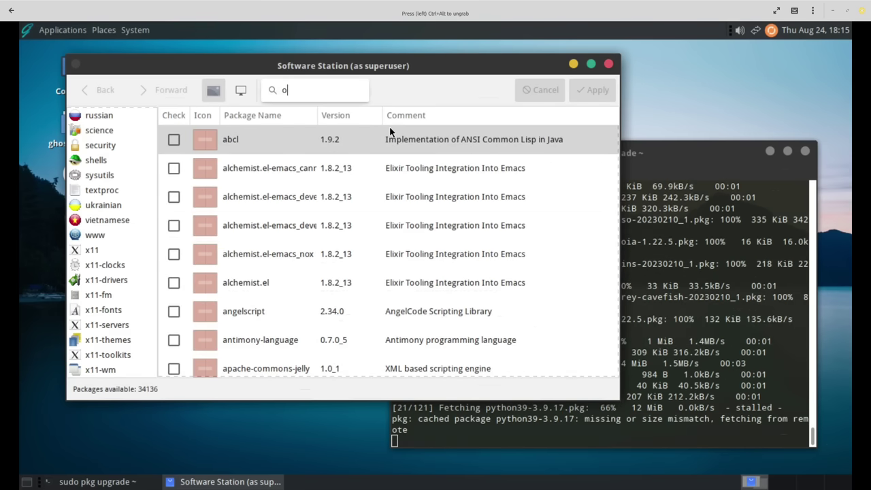
type("bs")
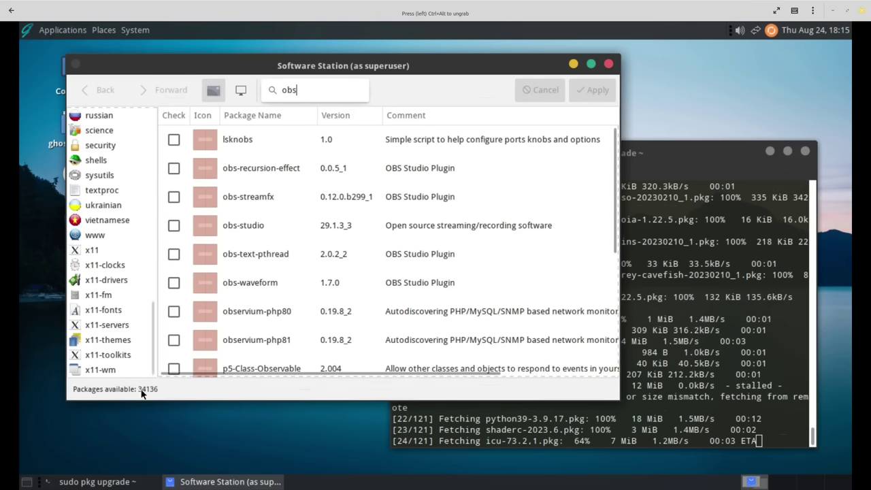
scroll(212, 177, "down", 5)
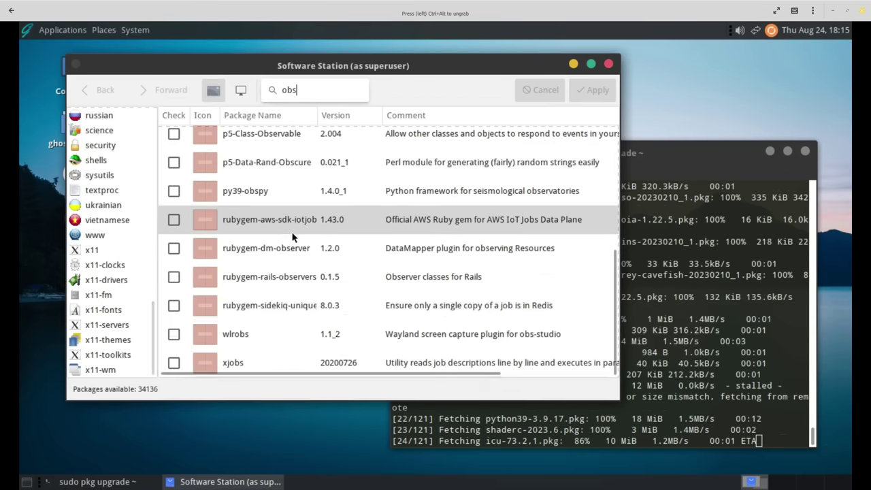
scroll(277, 227, "up", 5)
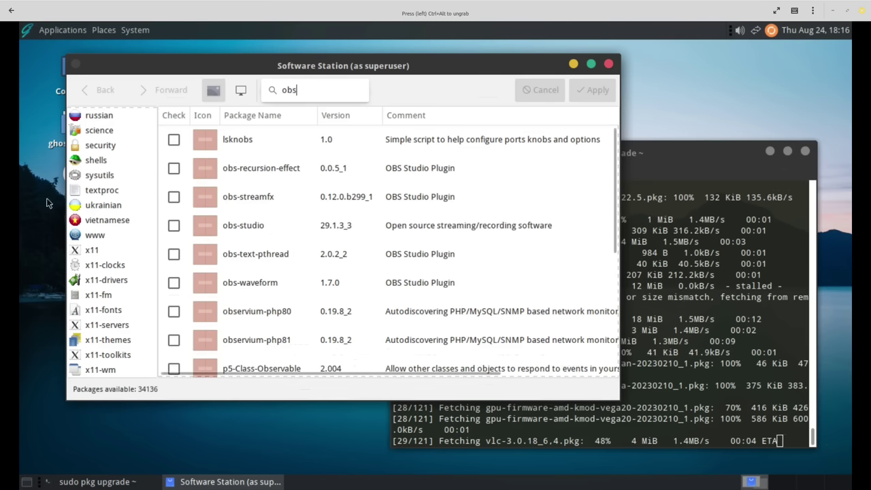
scroll(126, 332, "up", 15)
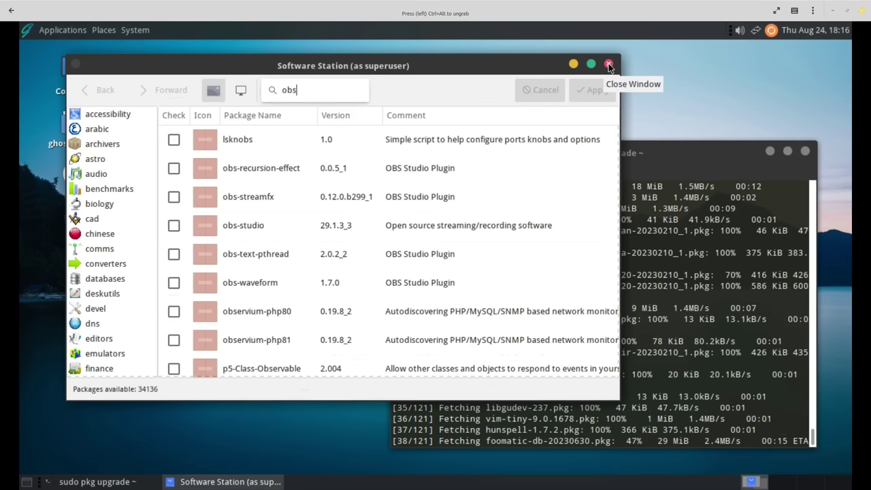
Close Software Station and move the terminal up-left toward the centre, reviewing its upgrade output.
left_click(609, 64)
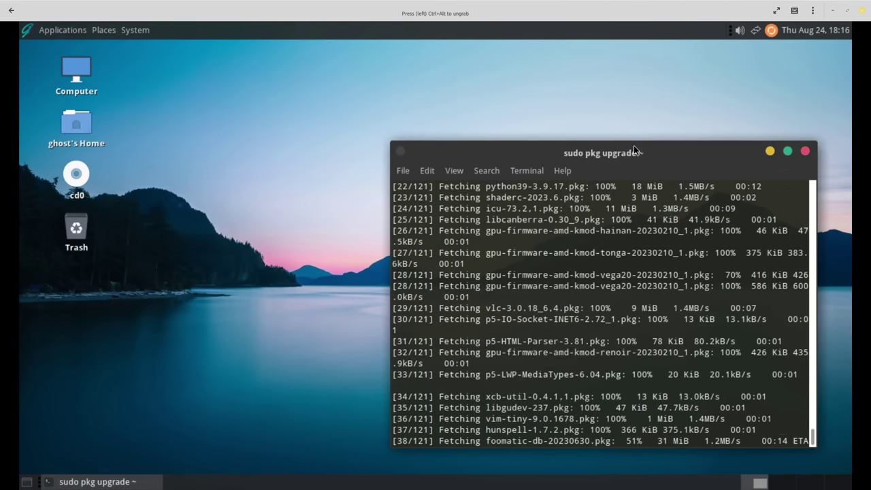
left_click_drag(633, 145, 569, 120)
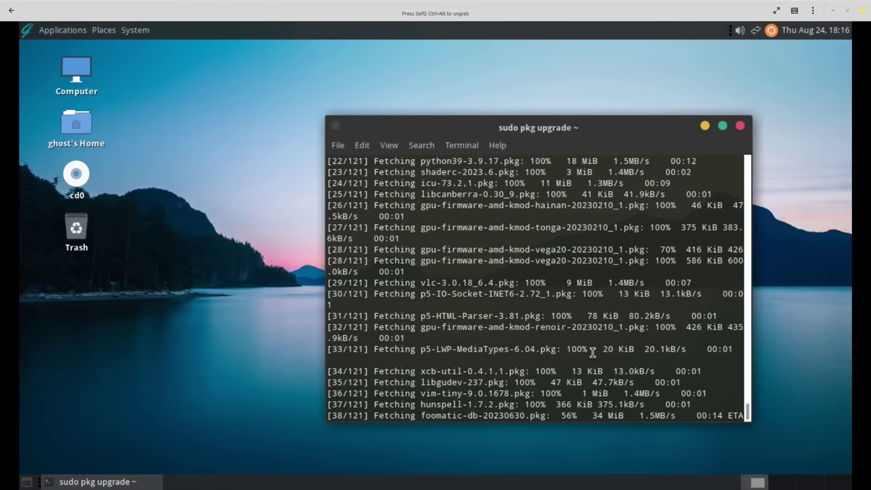
scroll(559, 296, "up", 15)
scroll(558, 295, "up", 15)
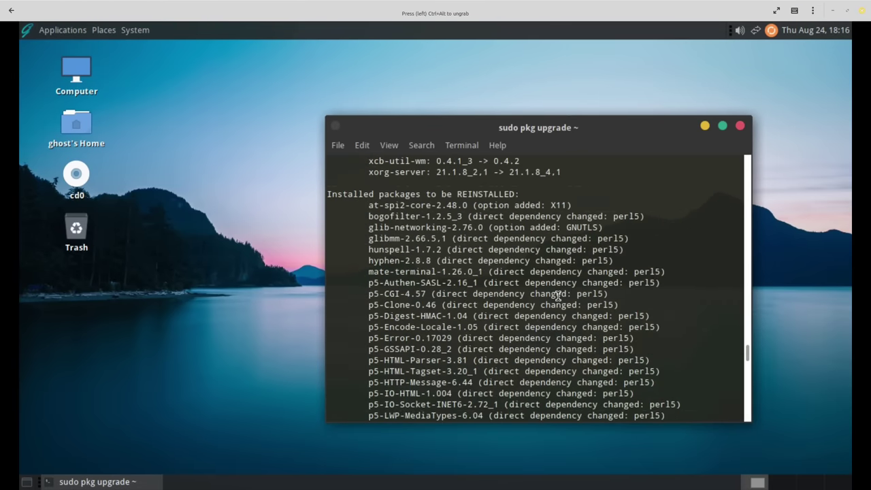
scroll(558, 296, "up", 10)
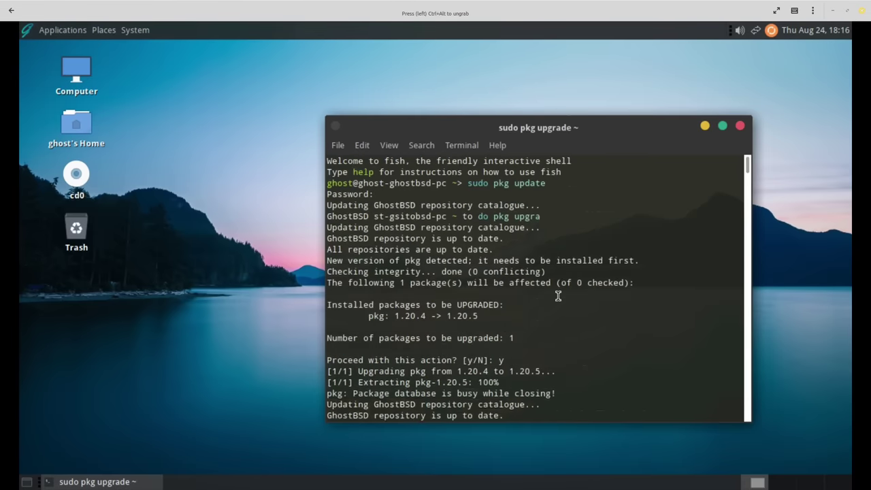
scroll(558, 296, "down", 20)
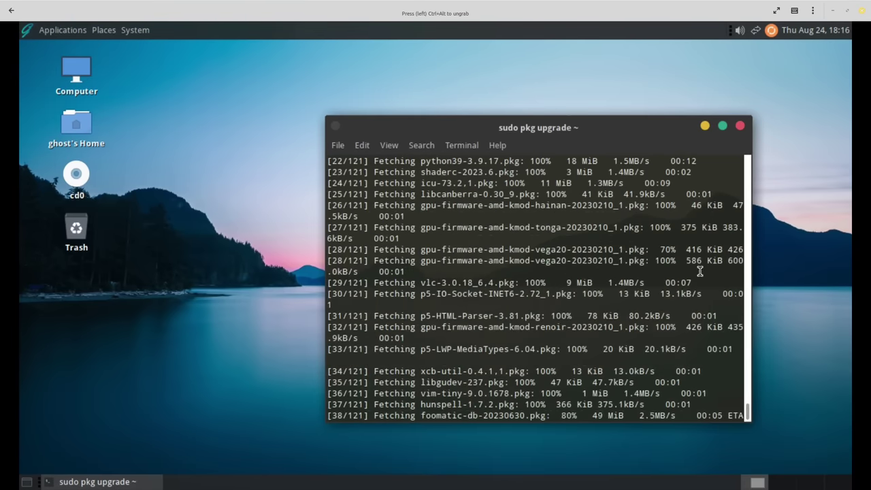
scroll(613, 278, "up", 3)
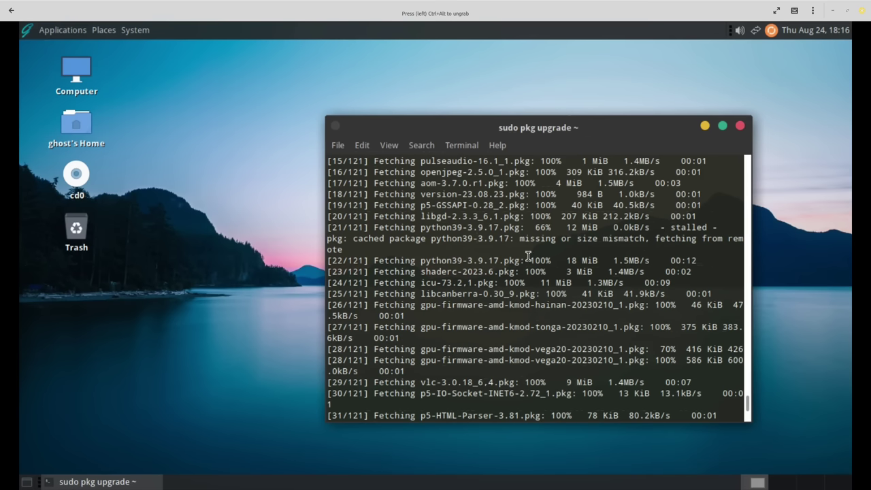
scroll(528, 254, "down", 3)
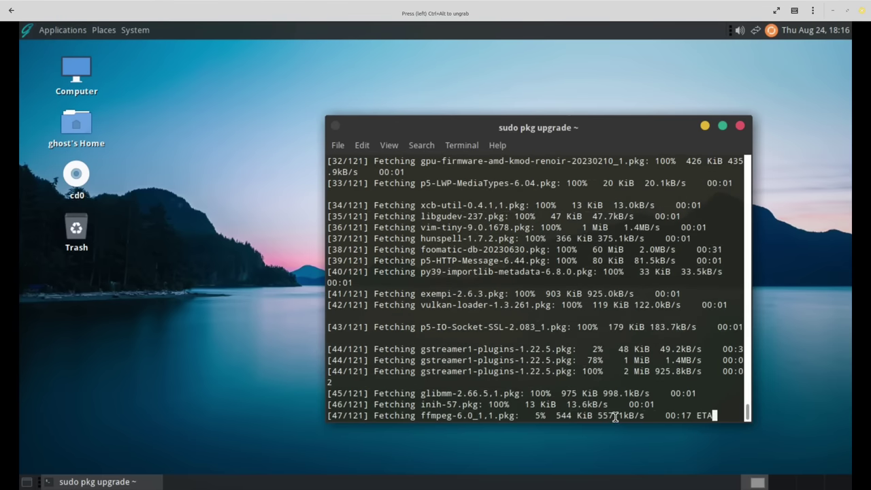
left_click_drag(609, 123, 534, 96)
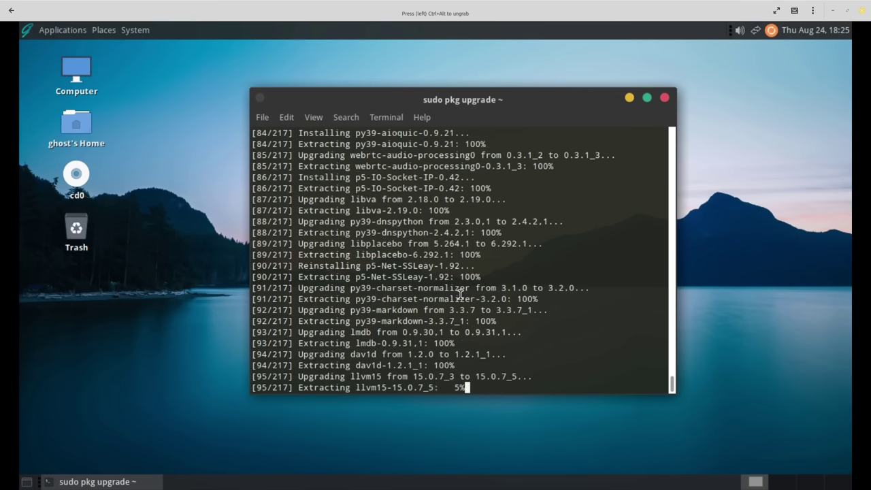
Scroll back through the pkg upgrade output while installation completes and the fish prompt returns.
scroll(439, 243, "up", 18)
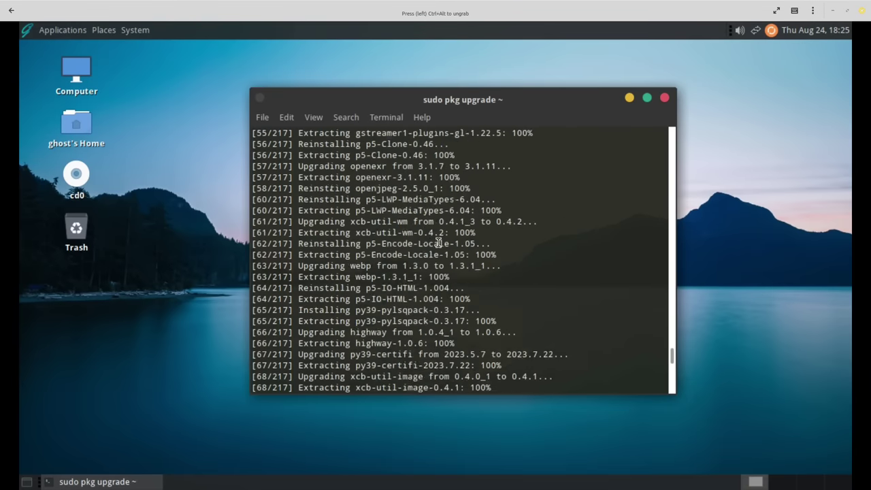
scroll(439, 243, "up", 6)
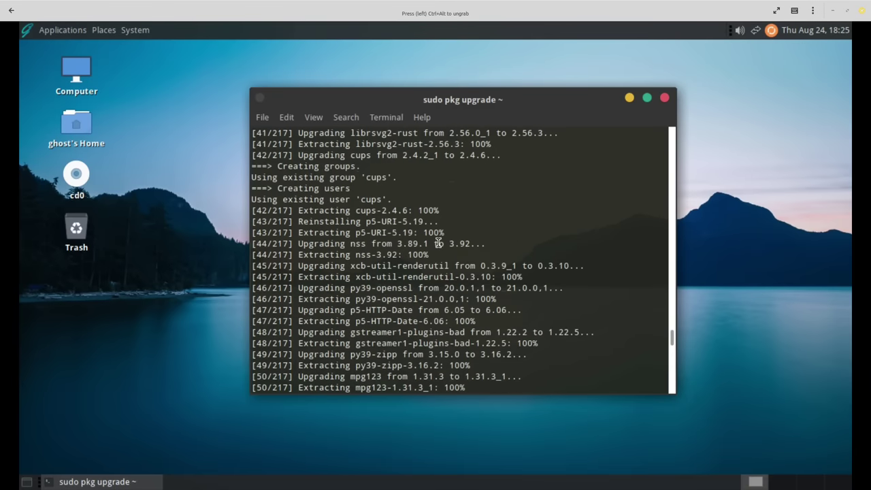
scroll(438, 243, "up", 20)
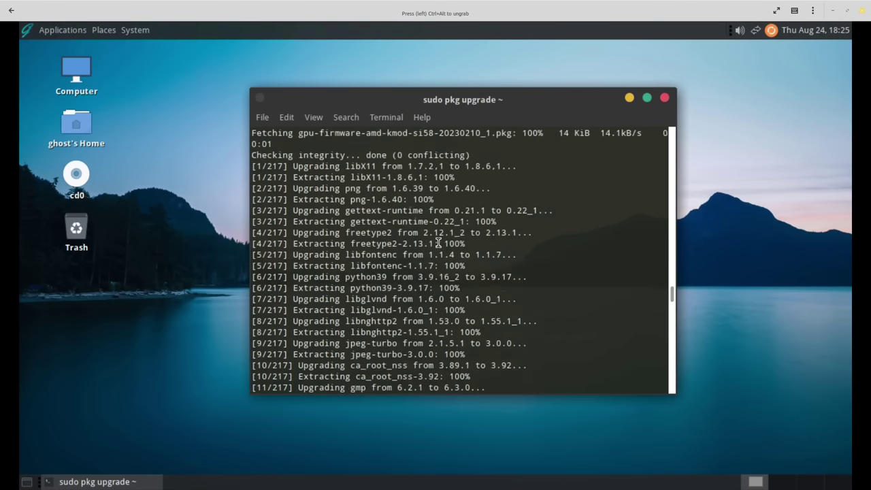
scroll(439, 243, "up", 5)
scroll(439, 243, "down", 2)
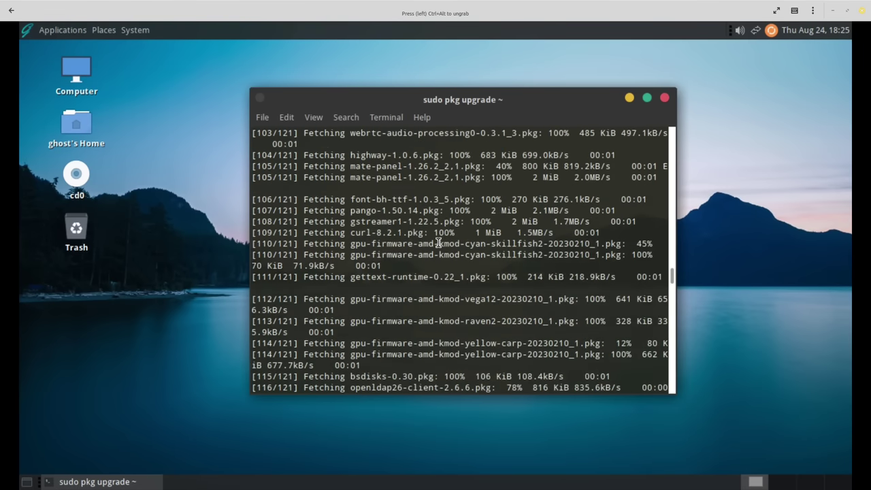
scroll(439, 243, "down", 9)
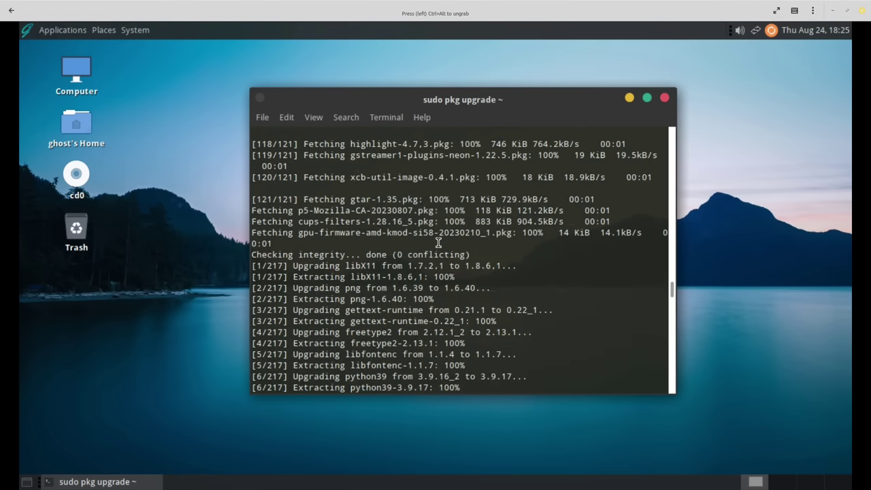
scroll(439, 243, "up", 4)
scroll(439, 243, "up", 7)
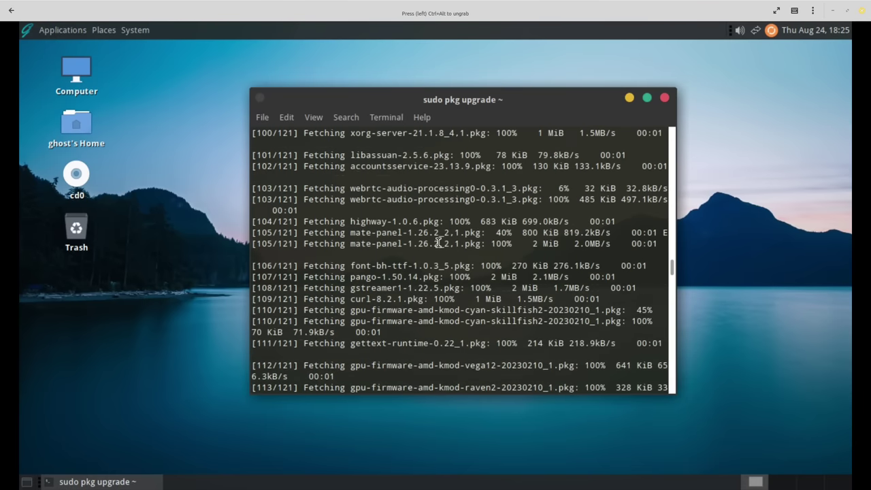
scroll(439, 243, "up", 3)
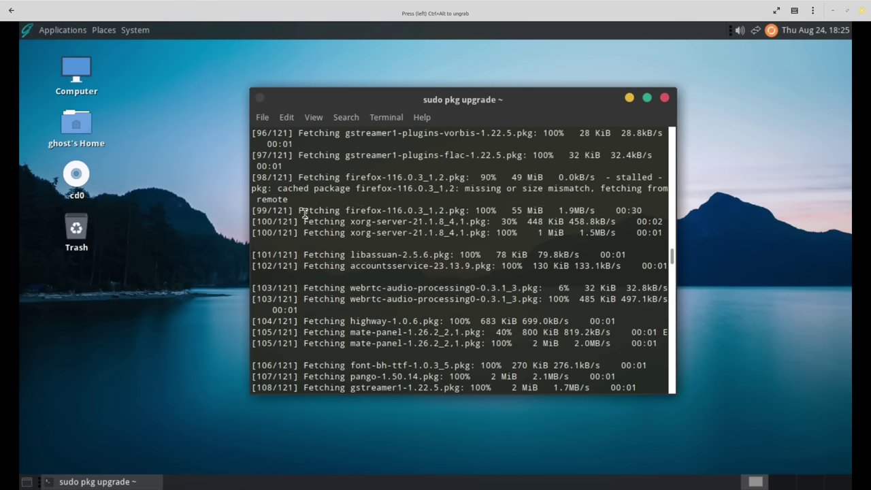
scroll(325, 217, "up", 3)
scroll(325, 216, "up", 15)
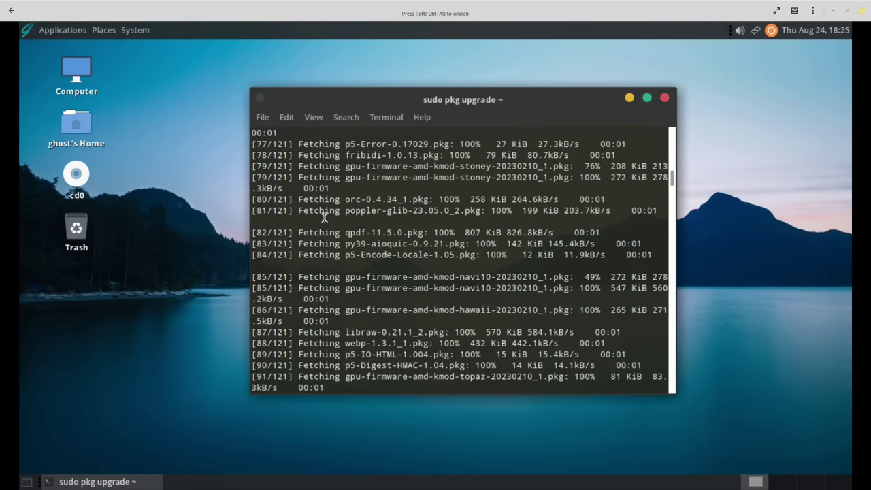
scroll(324, 216, "up", 15)
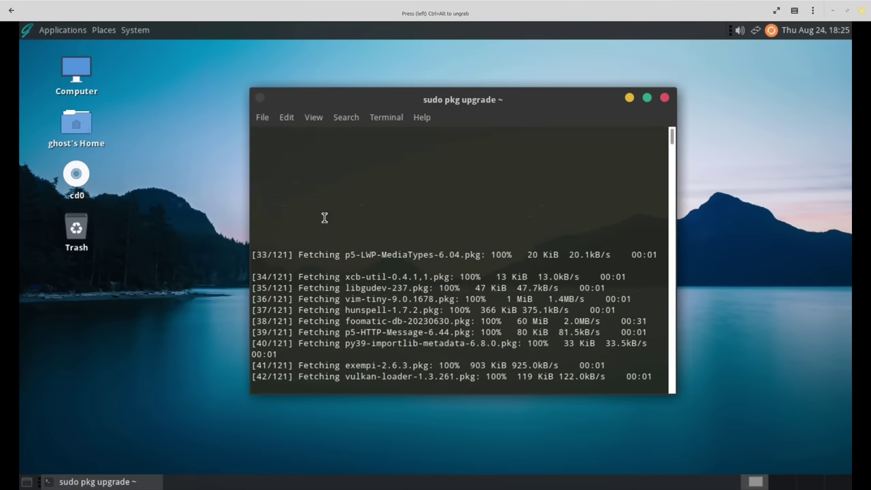
scroll(463, 252, "down", 20)
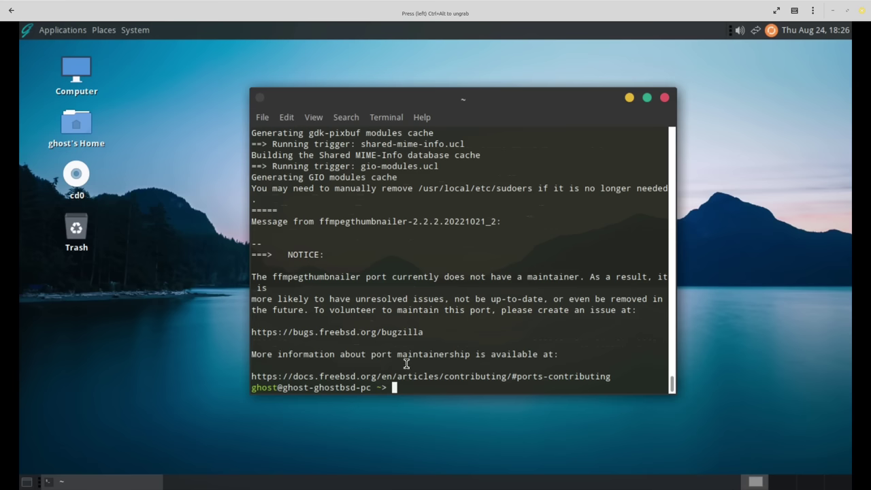
Rerun 'sudo pkg upgrade' to confirm packages are up to date, then exit the terminal.
type("sudo pkg upgrade")
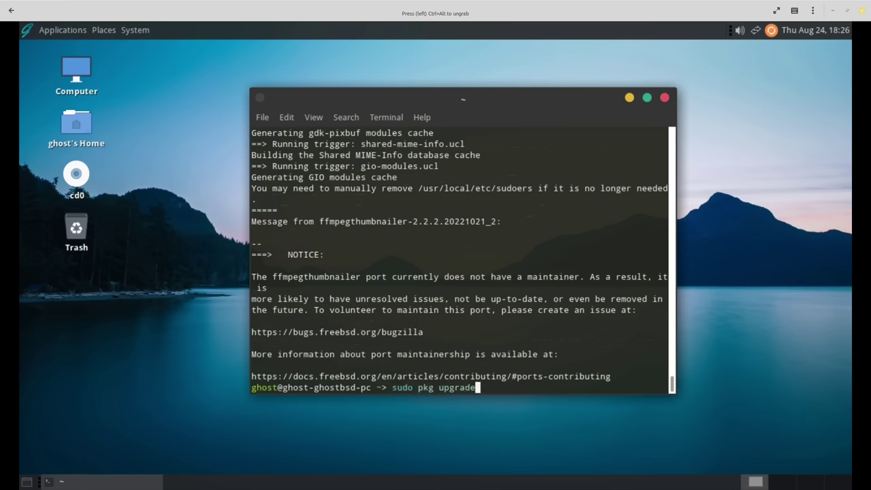
key("Return")
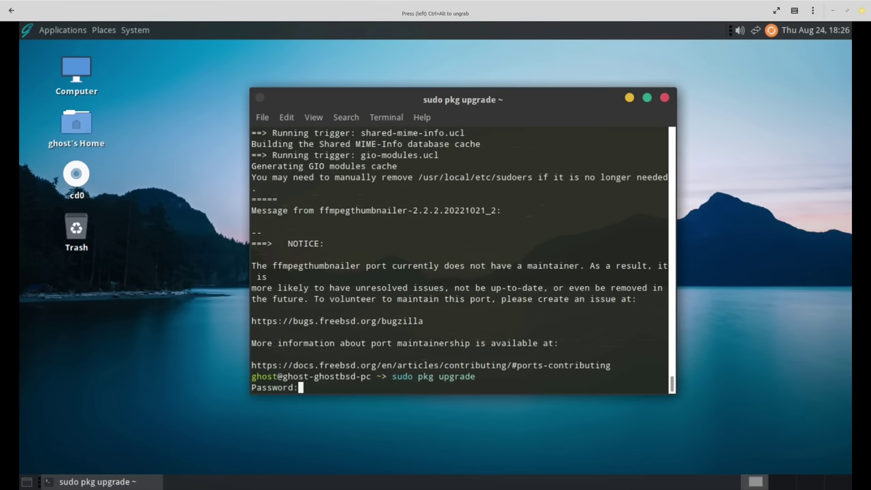
key("Return")
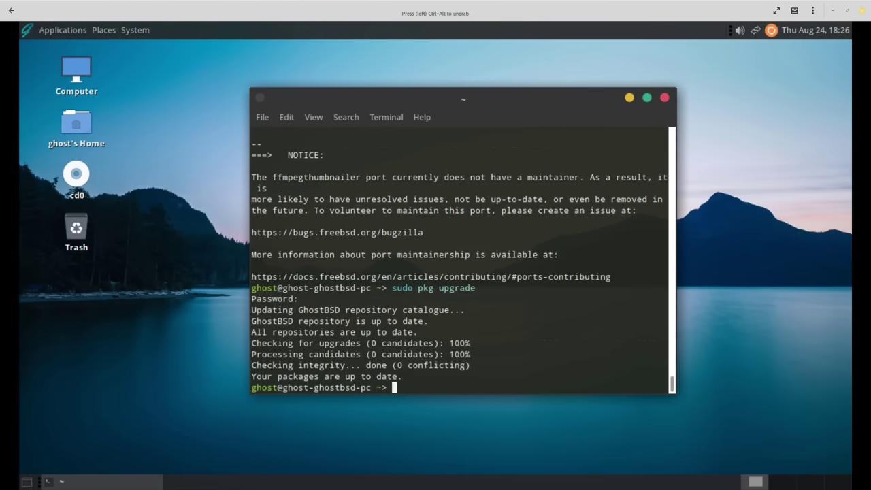
type("exit")
key("Return")
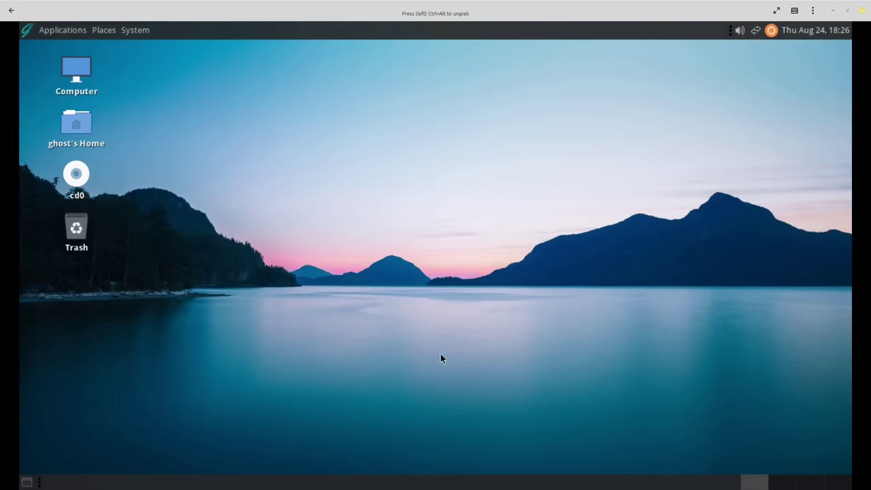
left_click(773, 31)
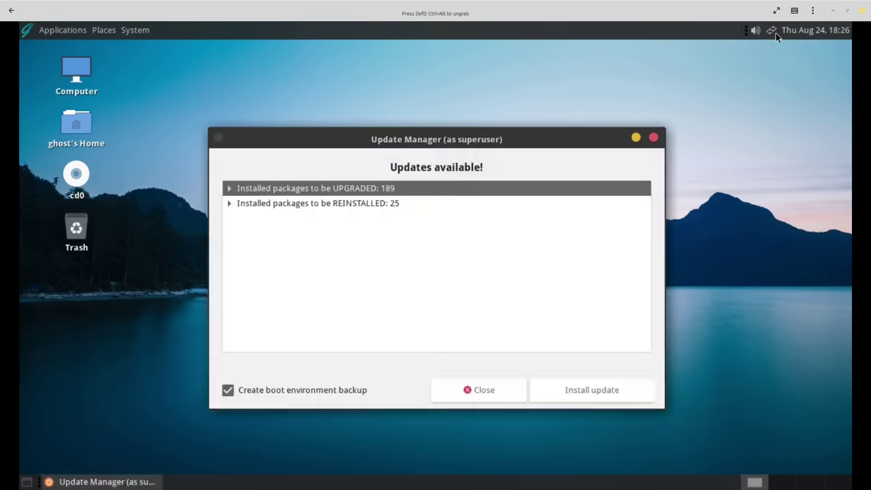
left_click(653, 137)
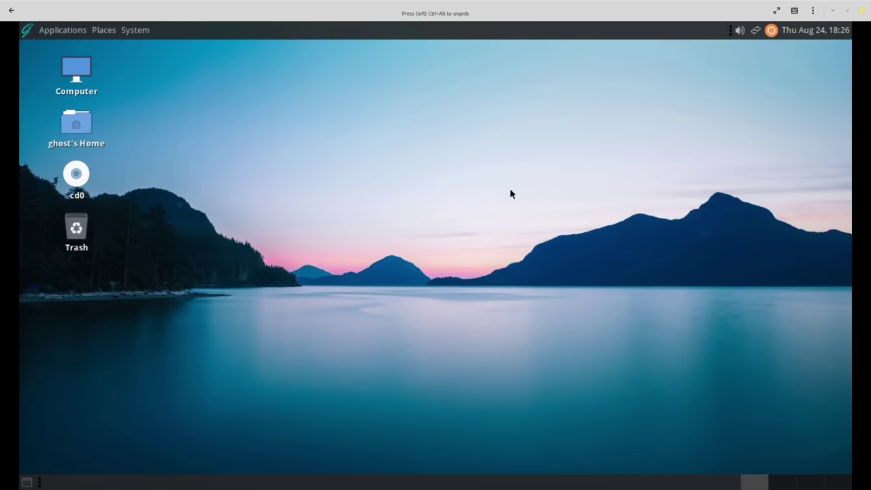